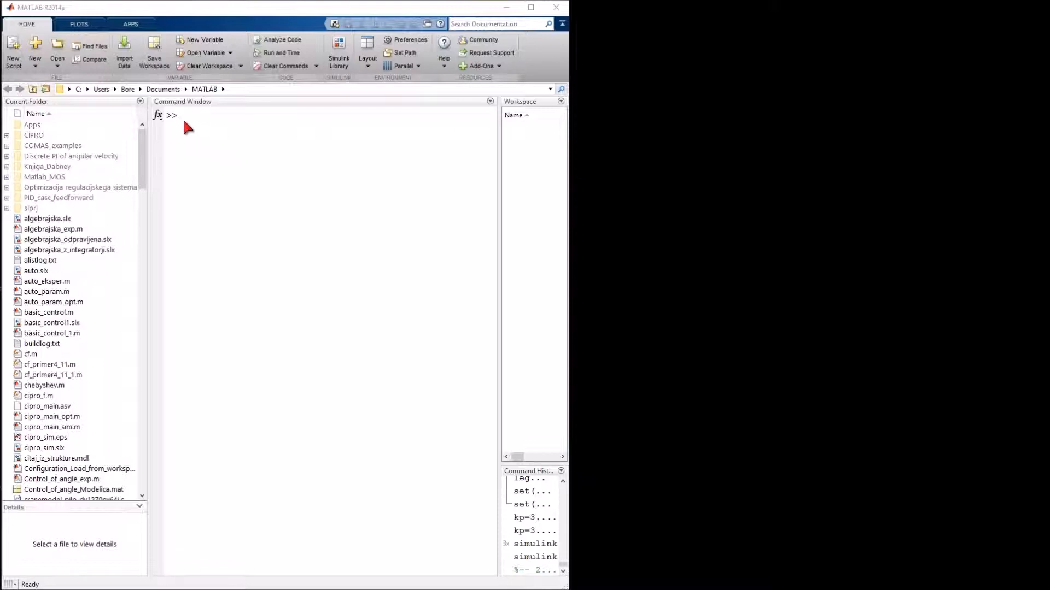
Step: Open the Simulink Library Browser by running the simulink command in the command window
left_click(187, 126)
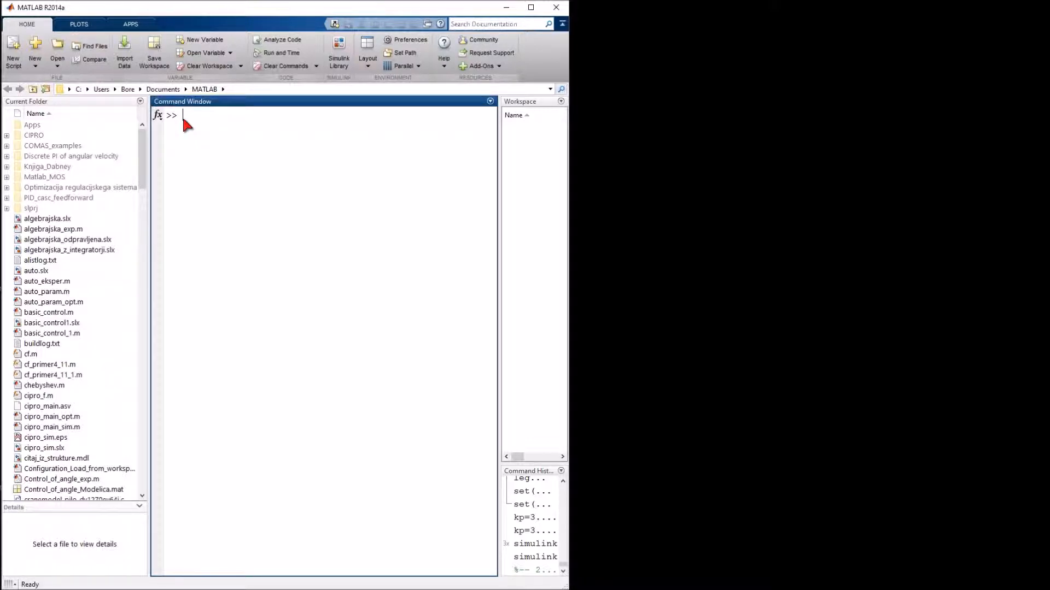
type("simulink")
key("Return")
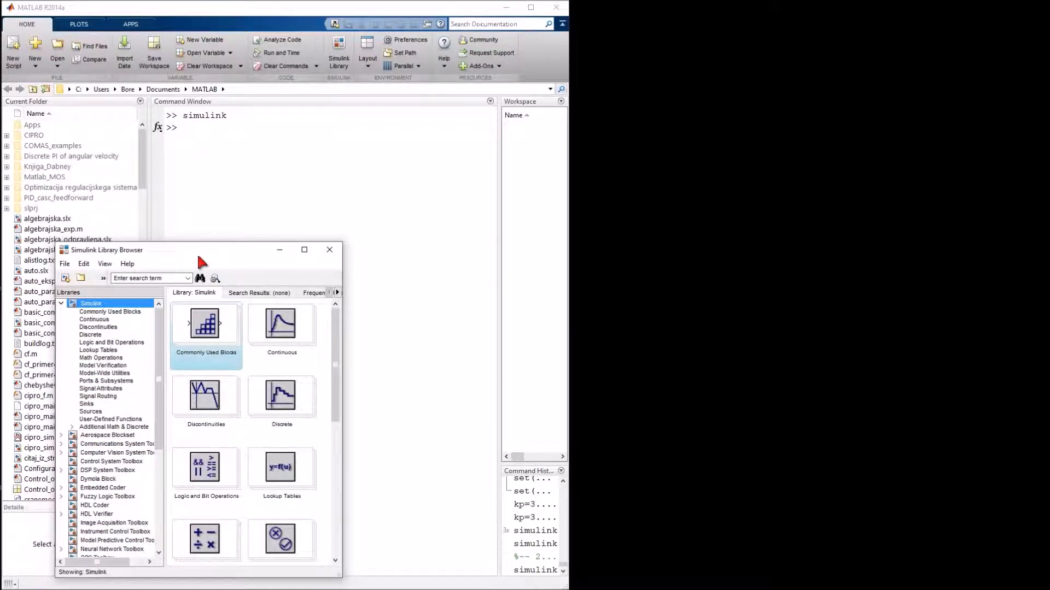
left_click(330, 250)
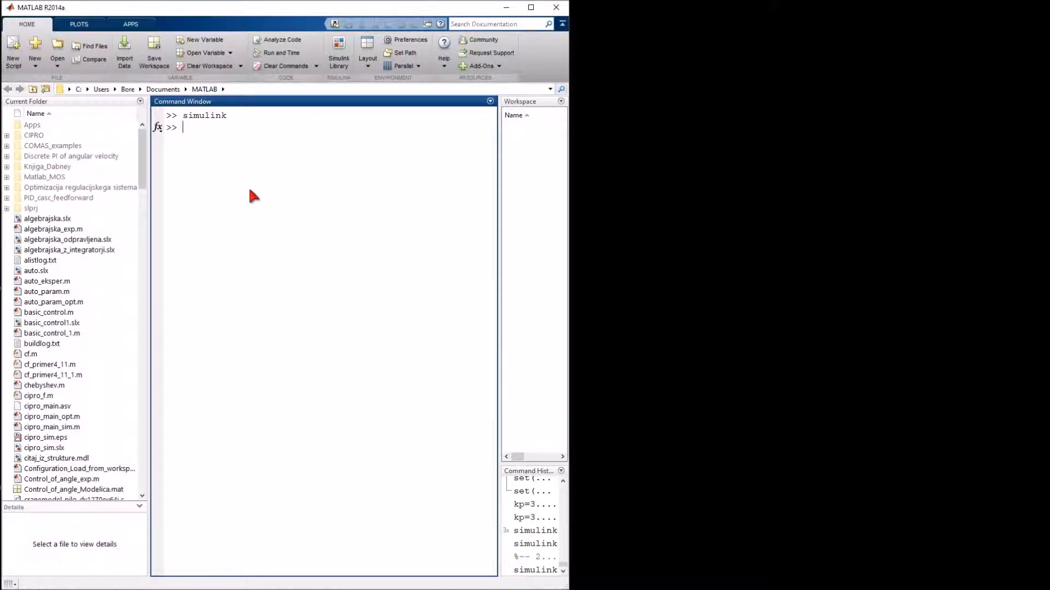
left_click(338, 48)
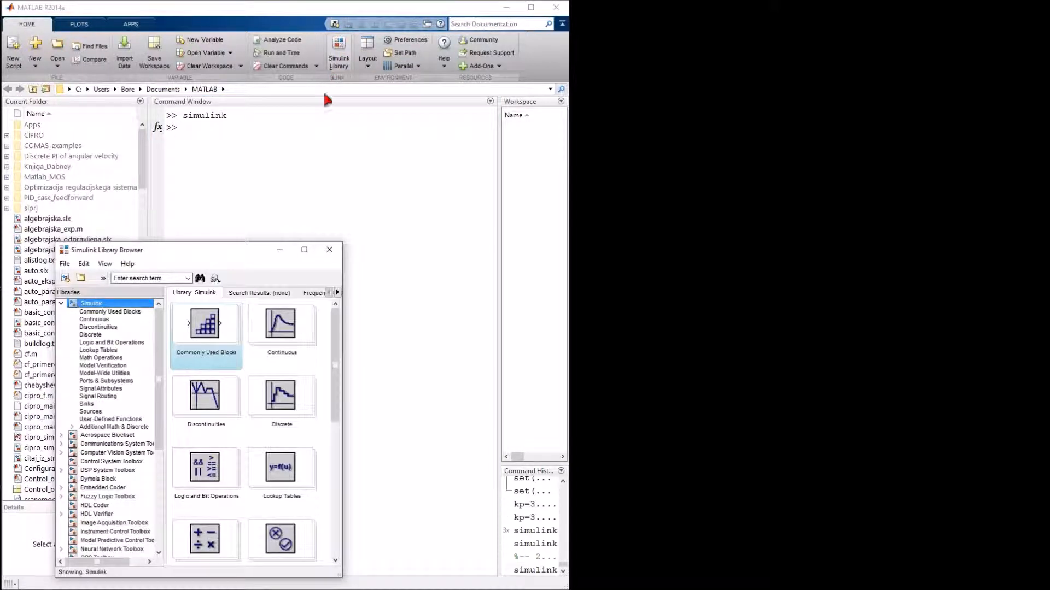
left_click_drag(224, 250, 204, 214)
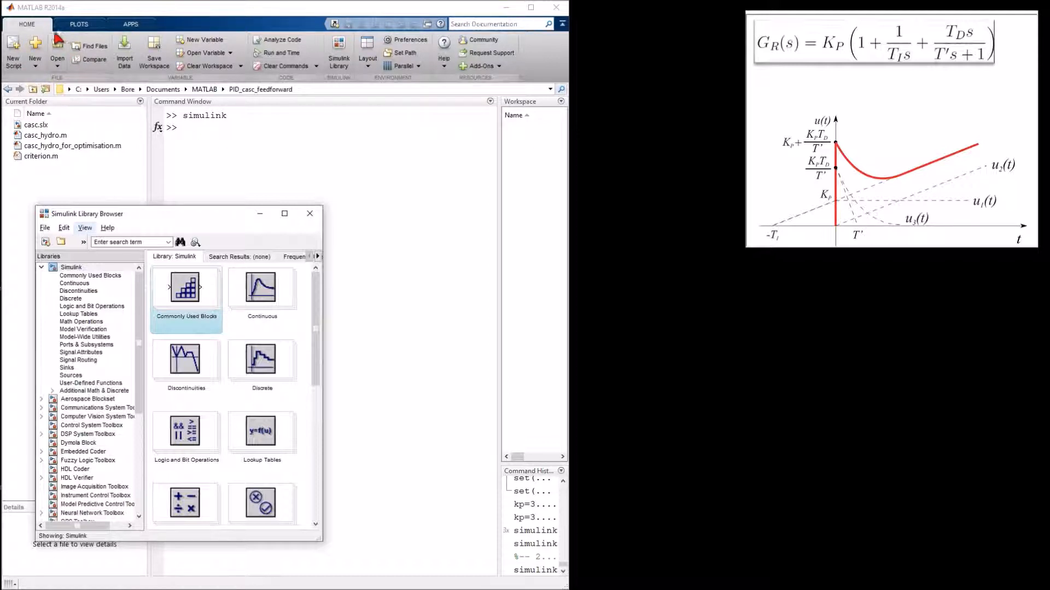
Step: Create a new blank Simulink model and move its window beside the library browser
left_click(45, 243)
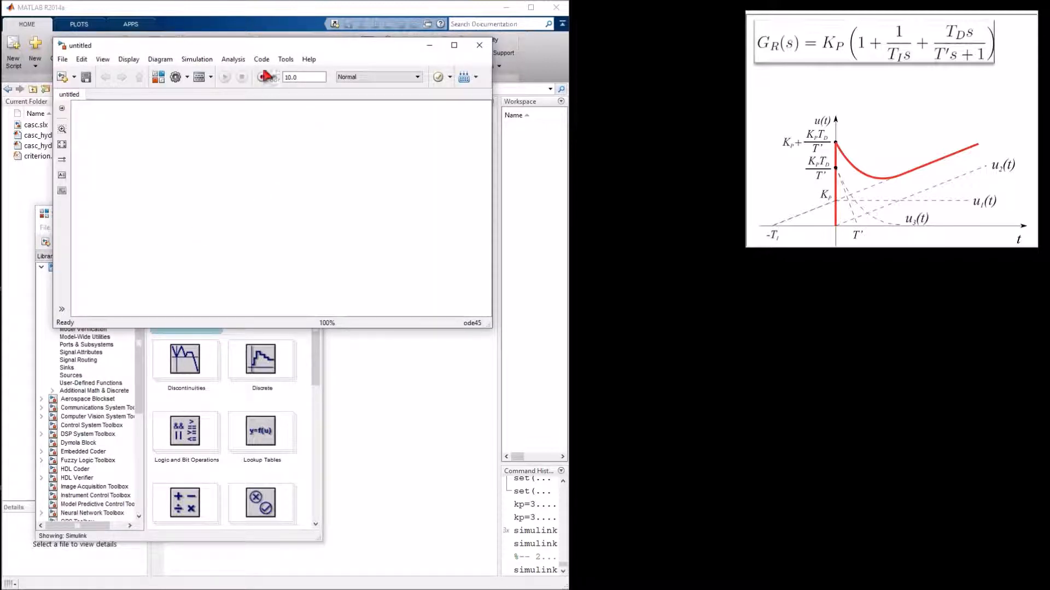
left_click_drag(247, 44, 787, 313)
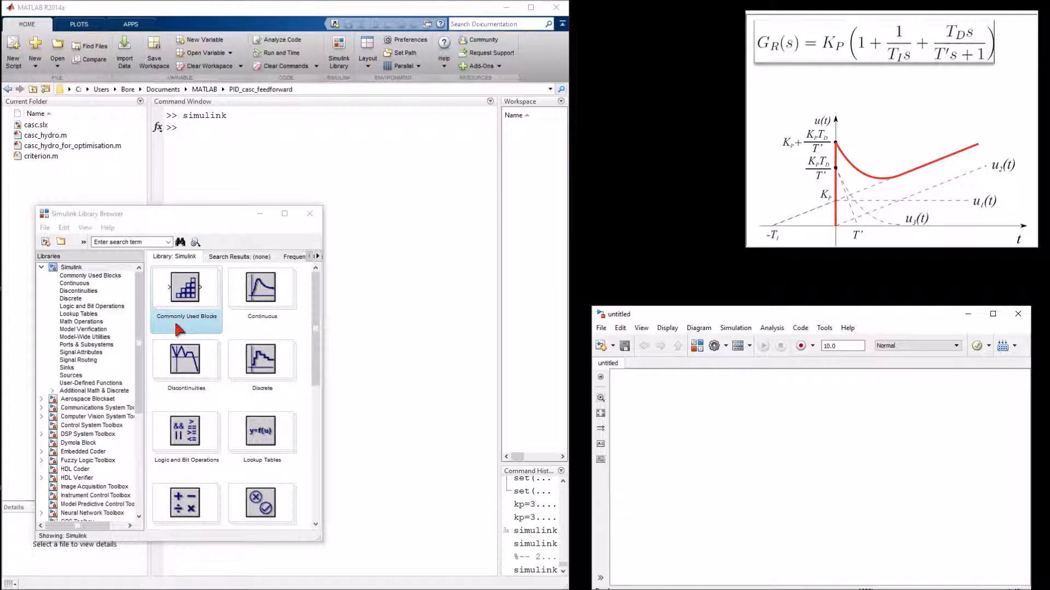
Step: Add a Transfer Fcn block from the Continuous library to the new model
left_click(263, 323)
double_click(266, 327)
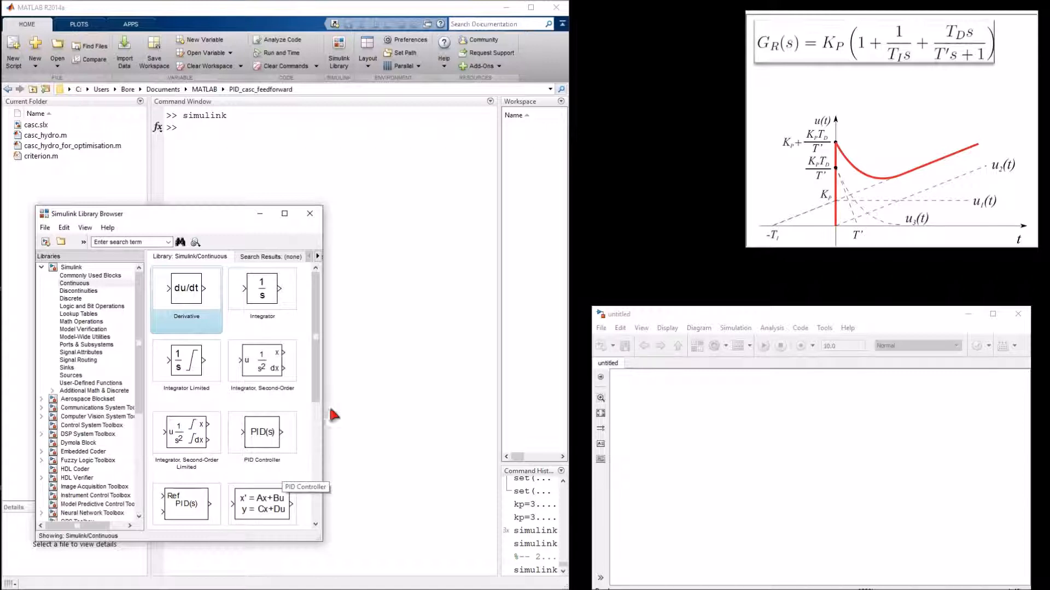
scroll(317, 417, "down", 2)
left_click_drag(317, 416, 320, 493)
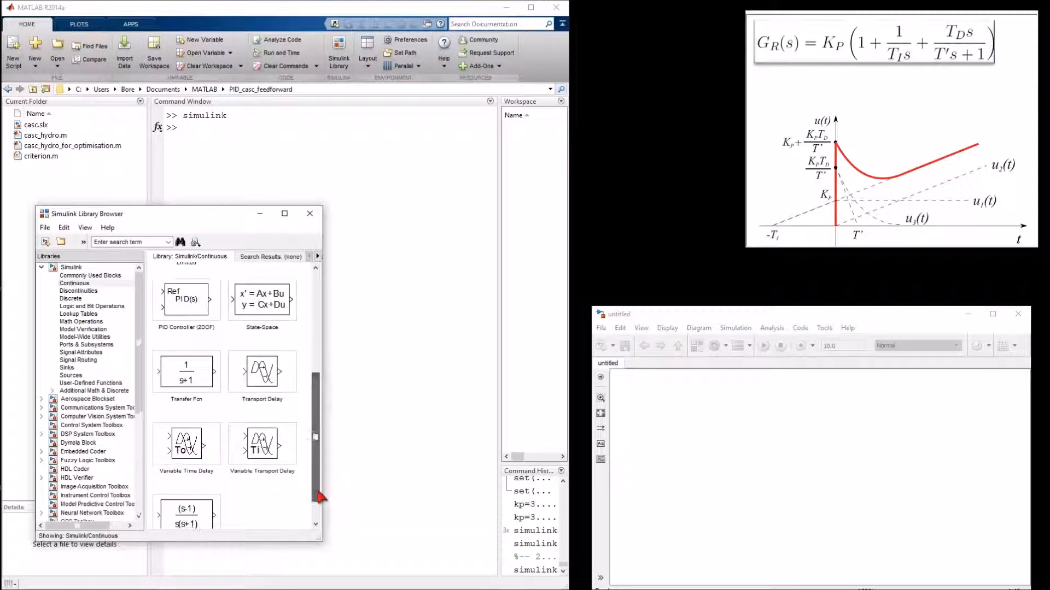
left_click_drag(206, 378, 720, 441)
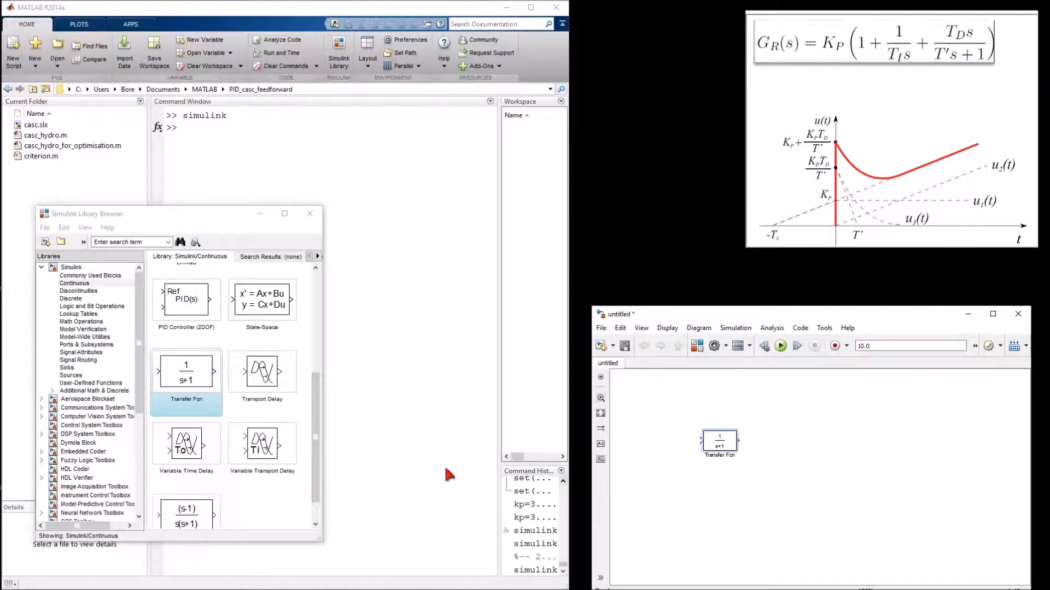
left_click_drag(320, 469, 322, 367)
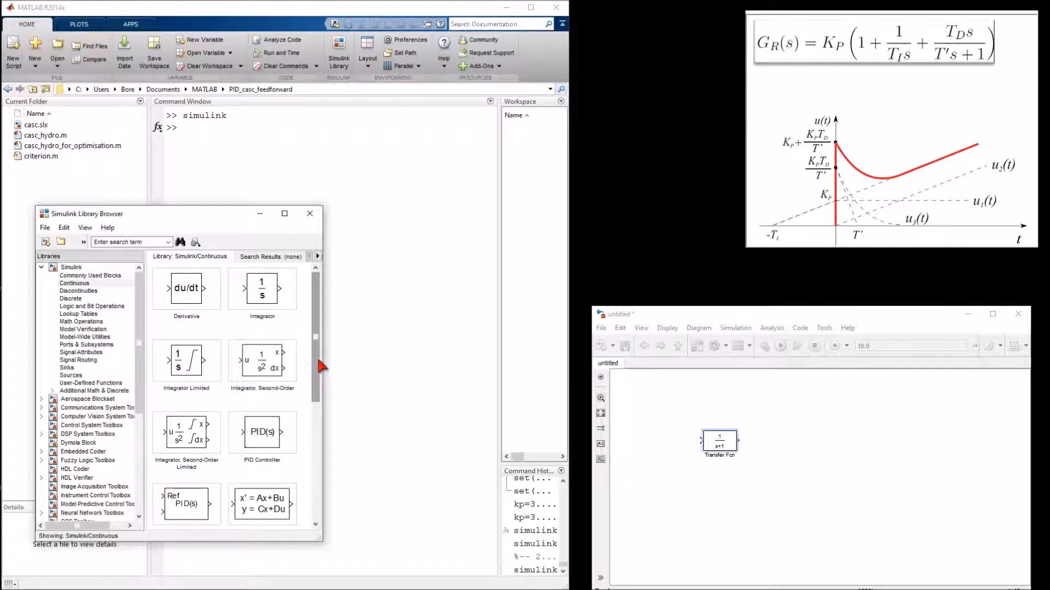
Step: Add an Add block from the Math Operations library to the model, right of the Transfer Fcn
left_click(82, 322)
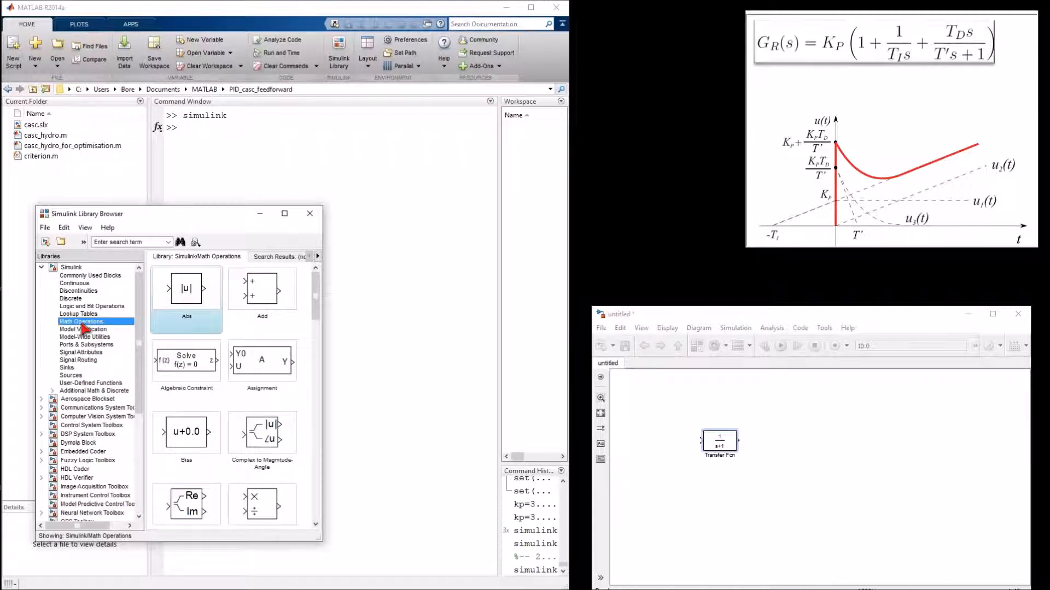
left_click(266, 284)
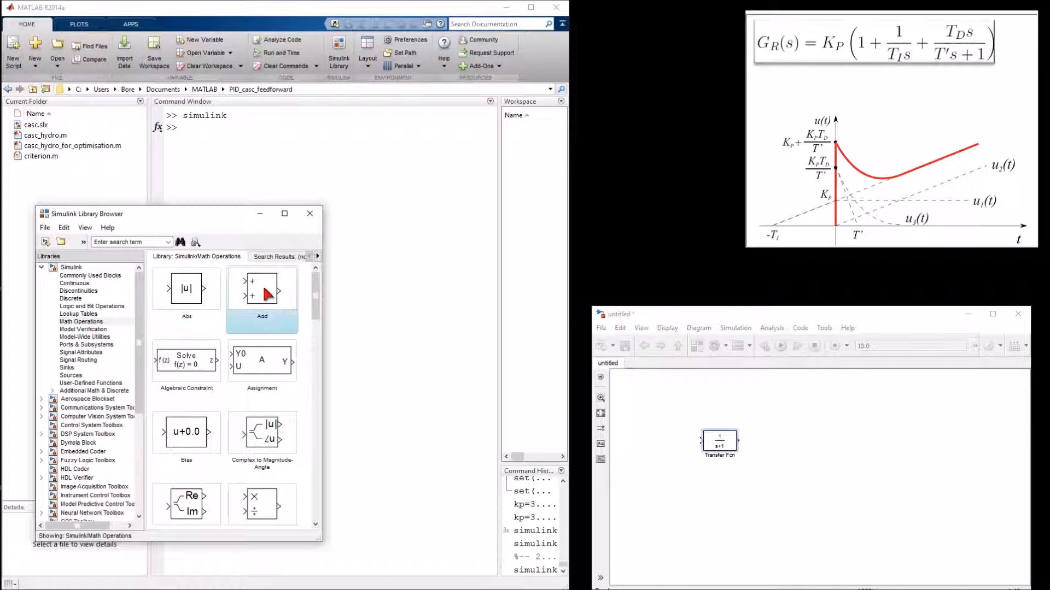
left_click_drag(712, 427, 818, 433)
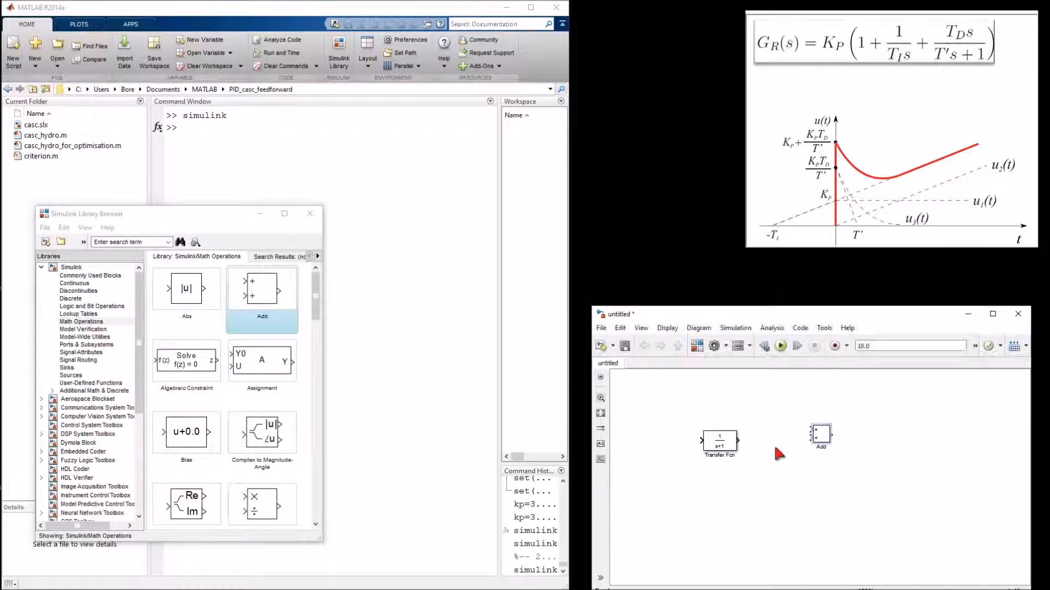
Step: Add a Gain block from the Math Operations library to the model below the Transfer Fcn
scroll(265, 345, "down", 3)
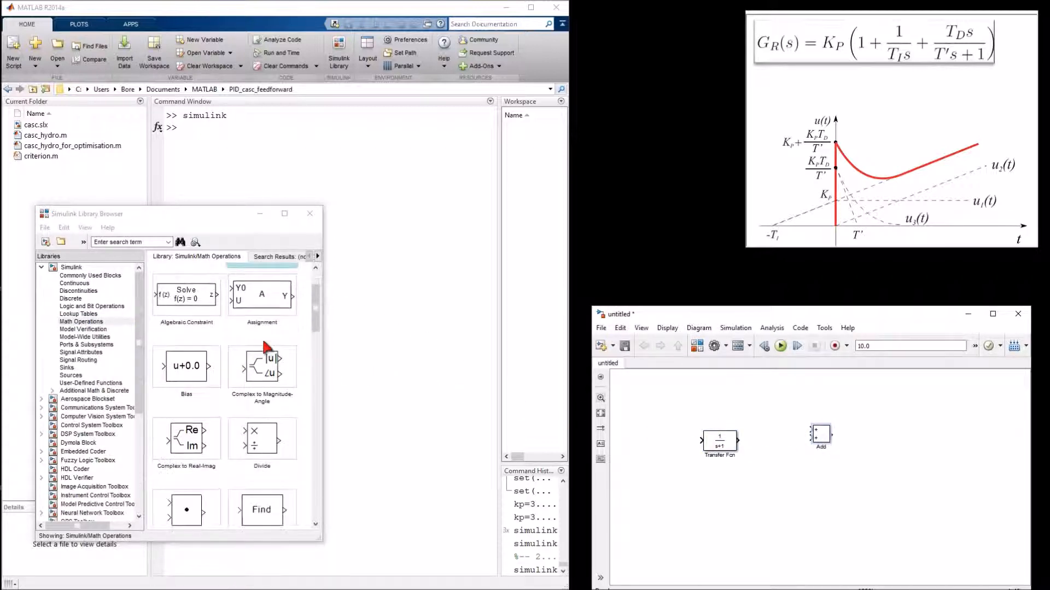
scroll(266, 344, "down", 4)
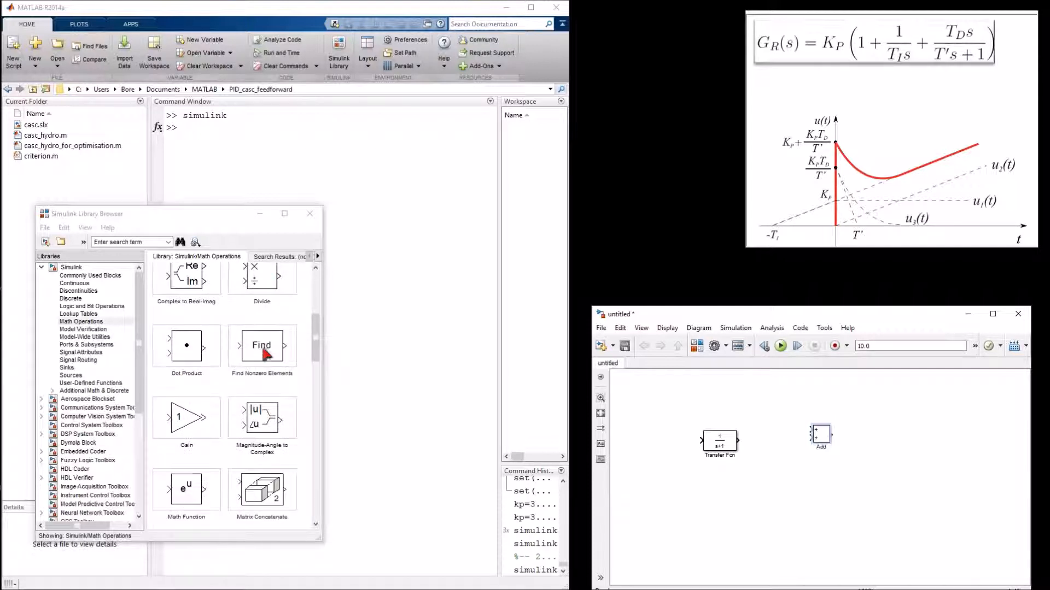
left_click(200, 424)
left_click_drag(200, 424, 737, 502)
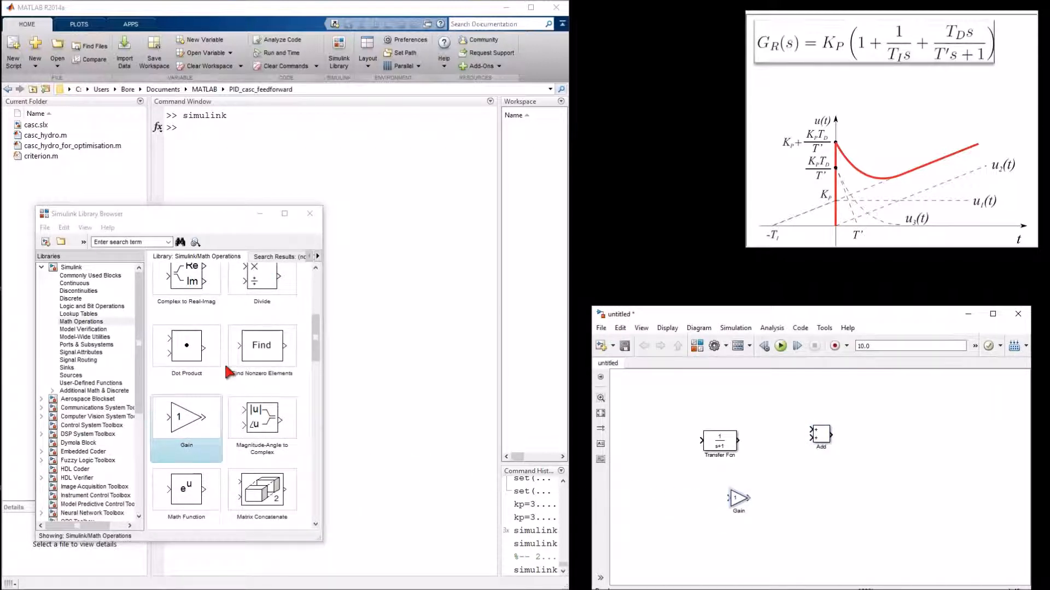
Step: Scroll through the remaining blocks of the Math Operations library
scroll(228, 372, "down", 3)
scroll(225, 367, "down", 5)
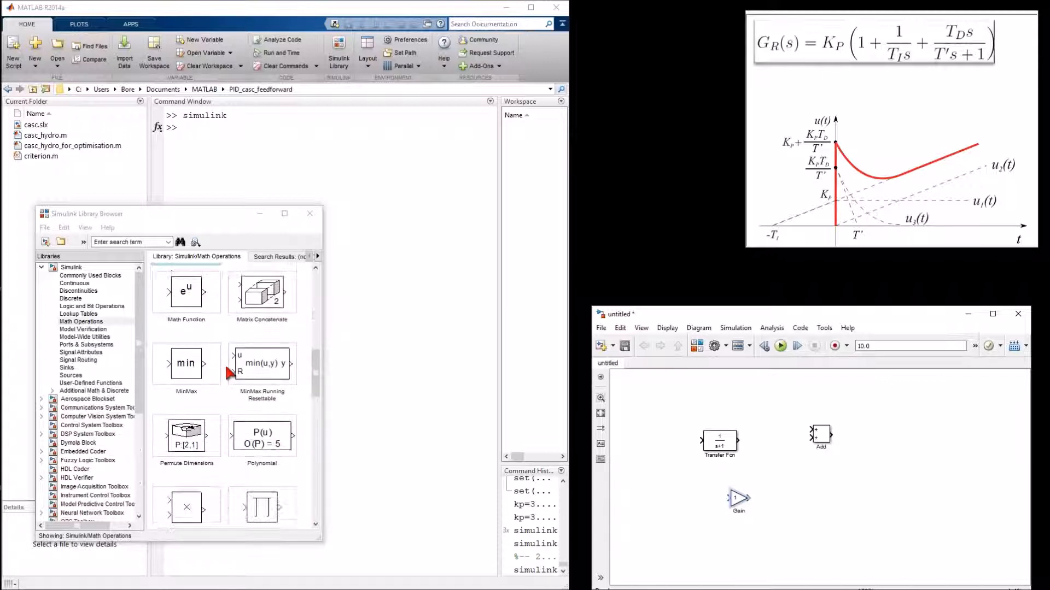
scroll(225, 361, "down", 5)
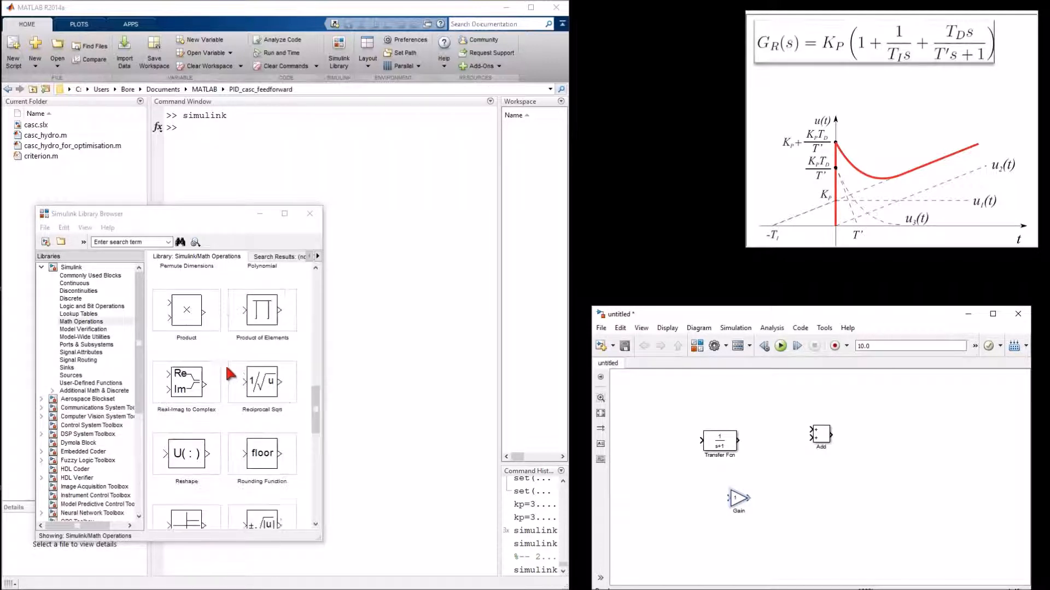
scroll(227, 371, "down", 4)
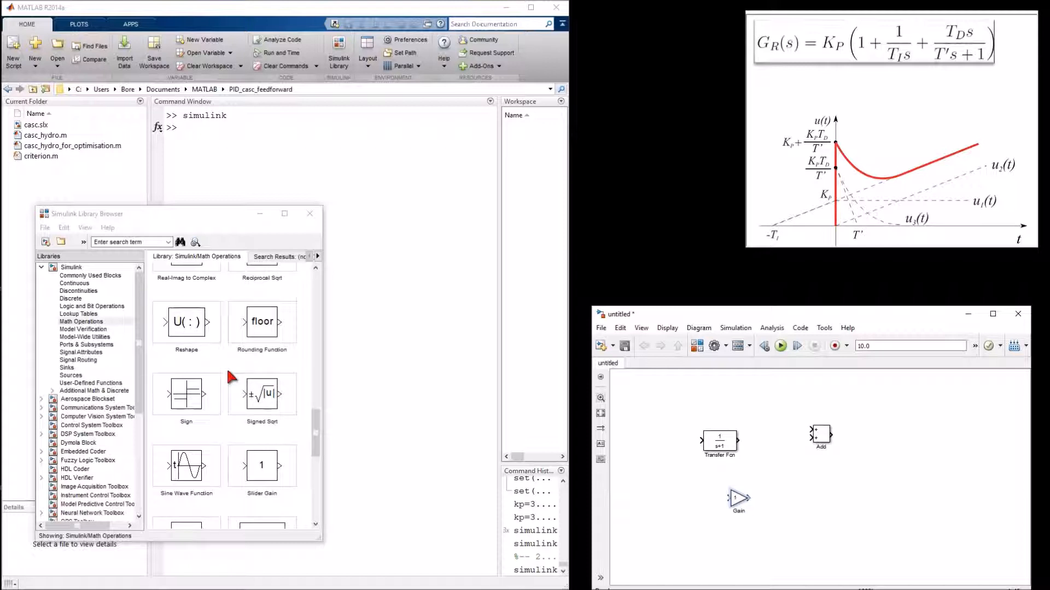
scroll(228, 374, "down", 4)
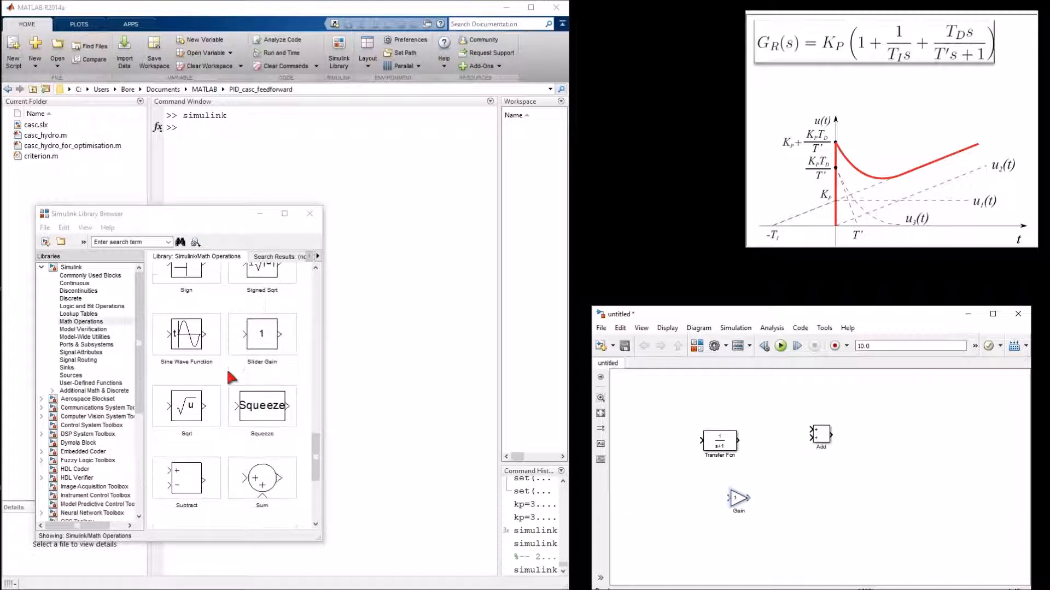
scroll(226, 369, "down", 5)
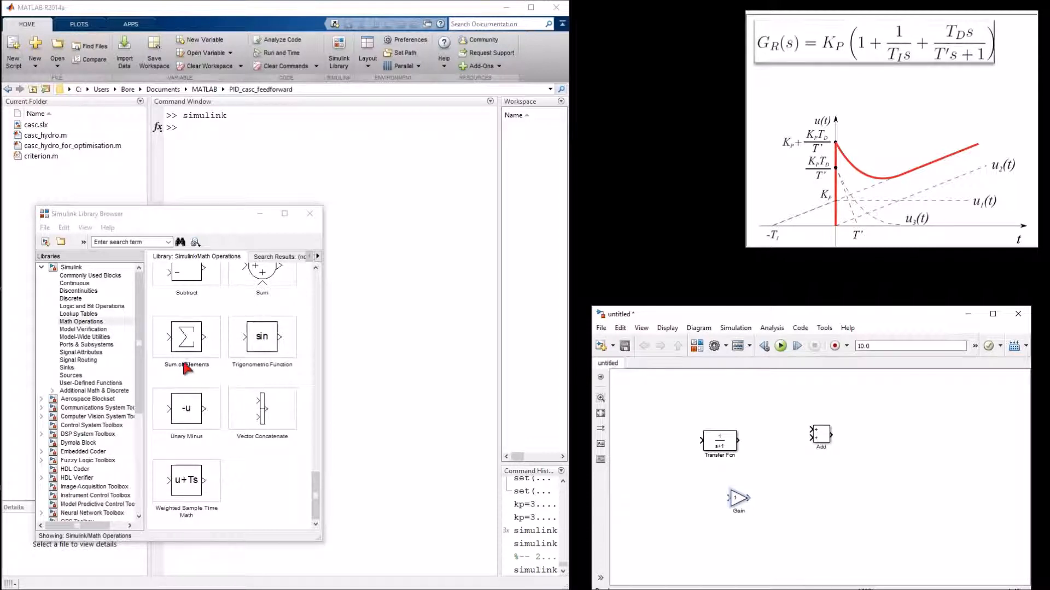
Step: Add a Constant block from the Sources library to the model's left side
left_click(81, 376)
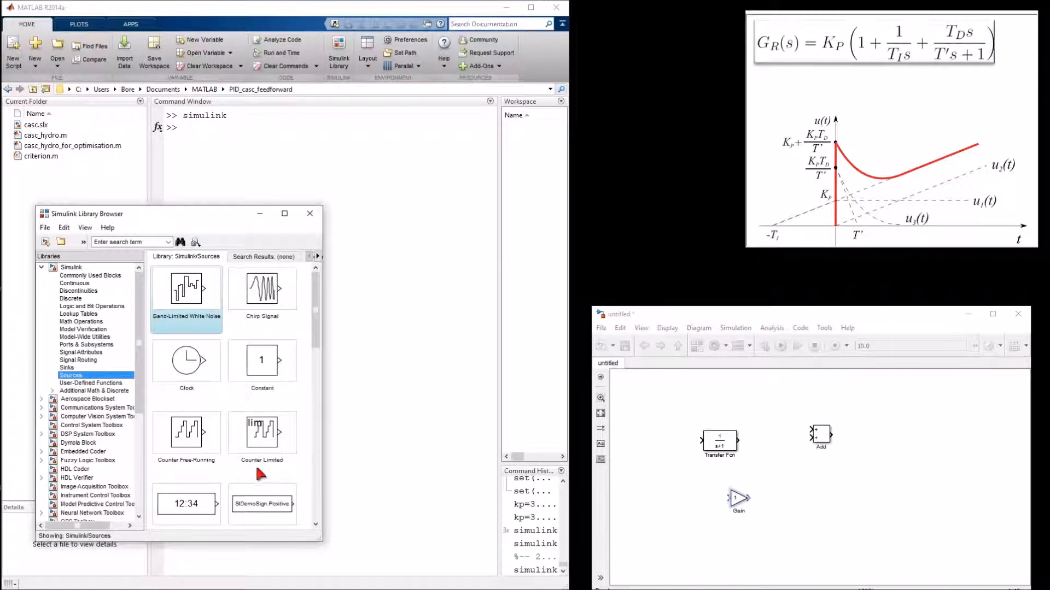
left_click(261, 366)
left_click_drag(279, 374, 637, 450)
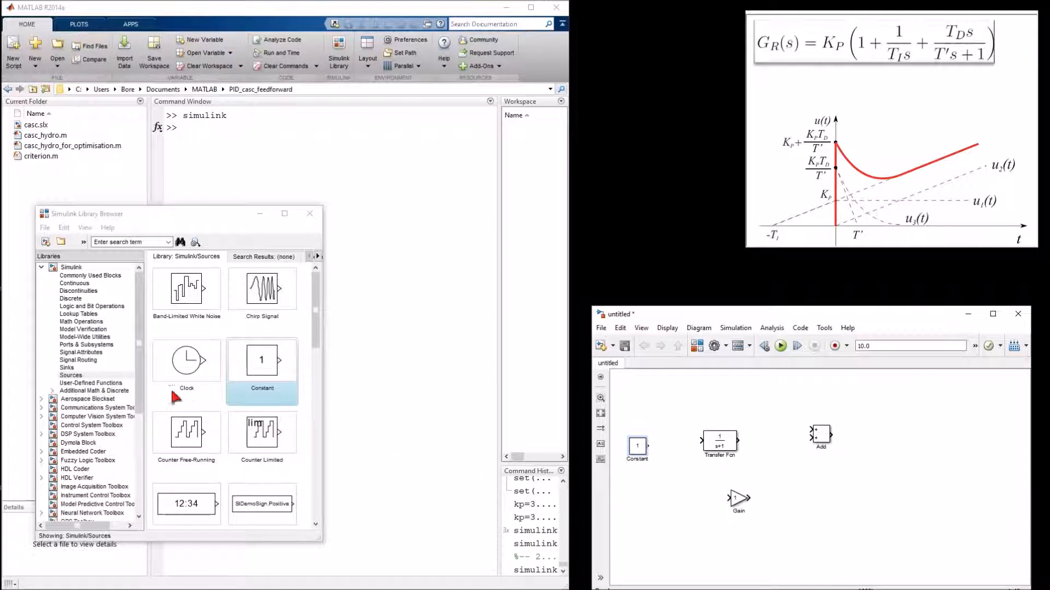
Step: Add a Scope block from the Sinks library to the model's right side
left_click(108, 385)
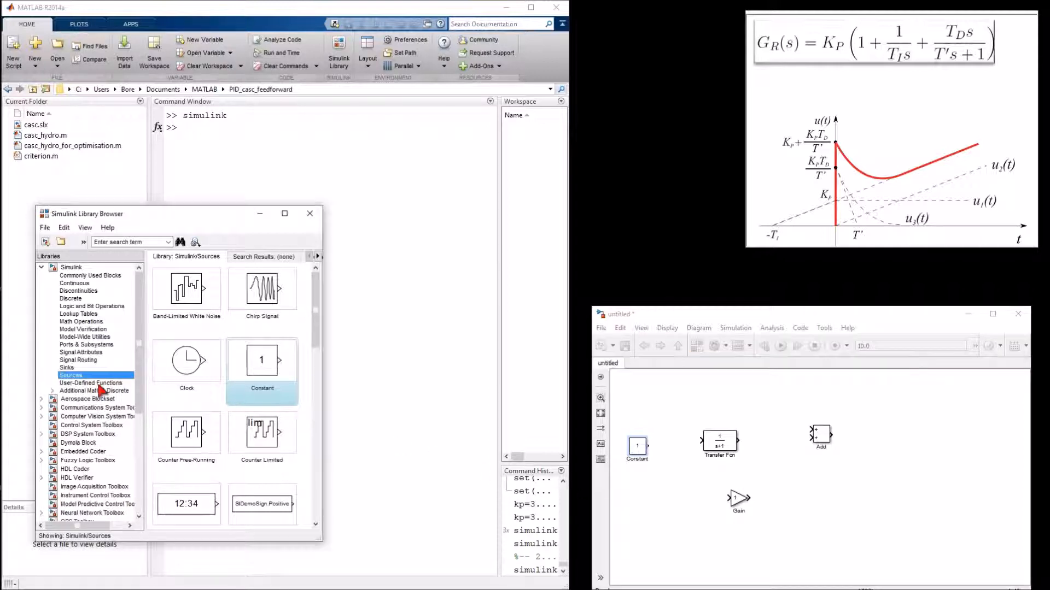
left_click(68, 367)
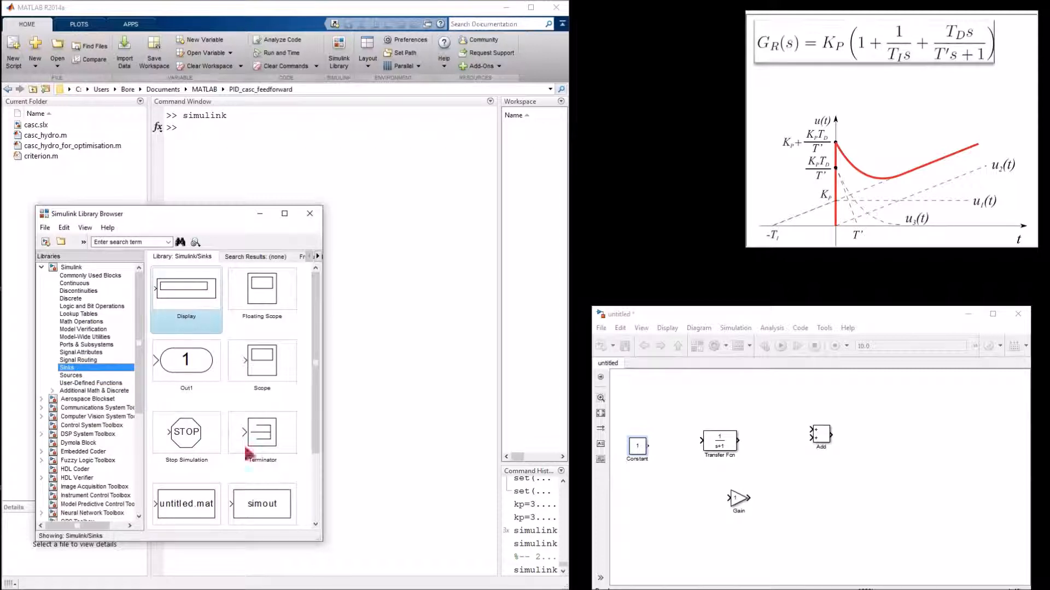
left_click_drag(267, 362, 932, 458)
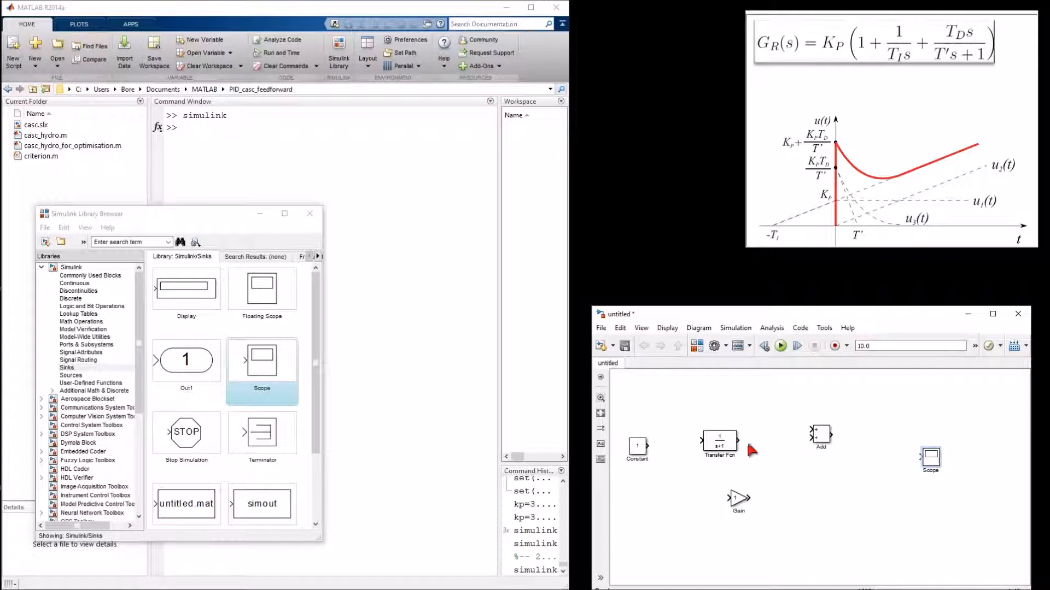
Step: Duplicate the Transfer Fcn block, placing the copy above the original
left_click(732, 447)
left_click_drag(731, 448, 730, 406)
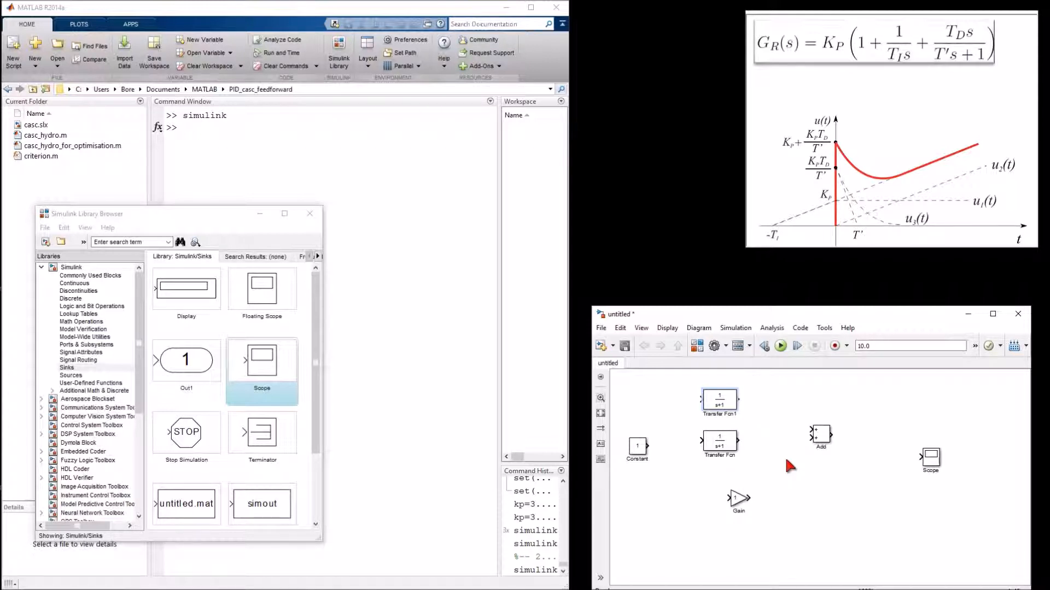
Step: Arrange the Gain next to the Constant and stack the two Transfer Fcn blocks, then connect Constant to Gain
left_click(739, 506)
left_click_drag(740, 505, 677, 453)
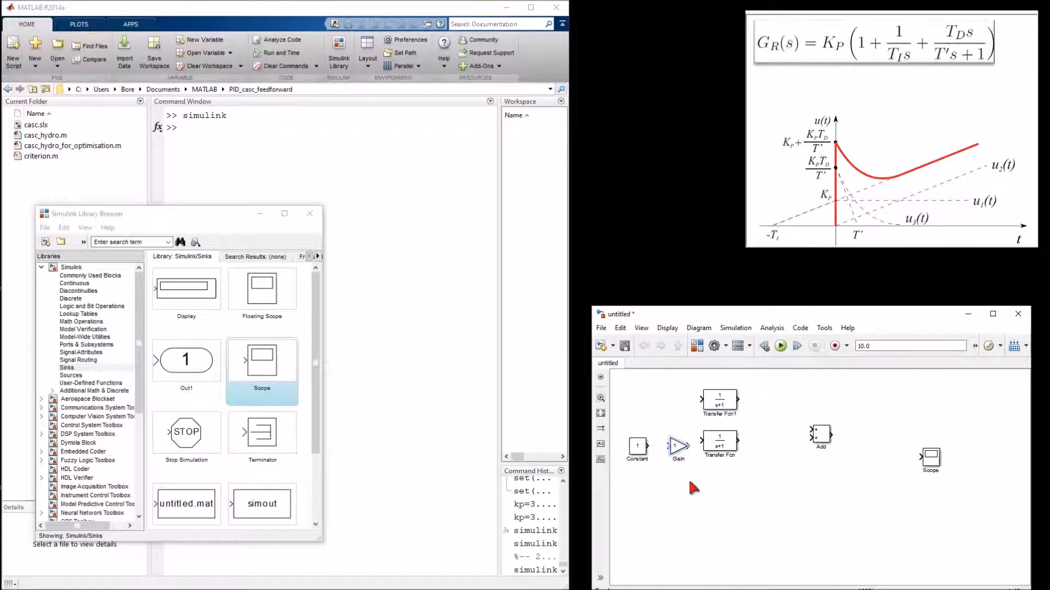
left_click_drag(731, 448, 737, 479)
left_click_drag(731, 407, 747, 446)
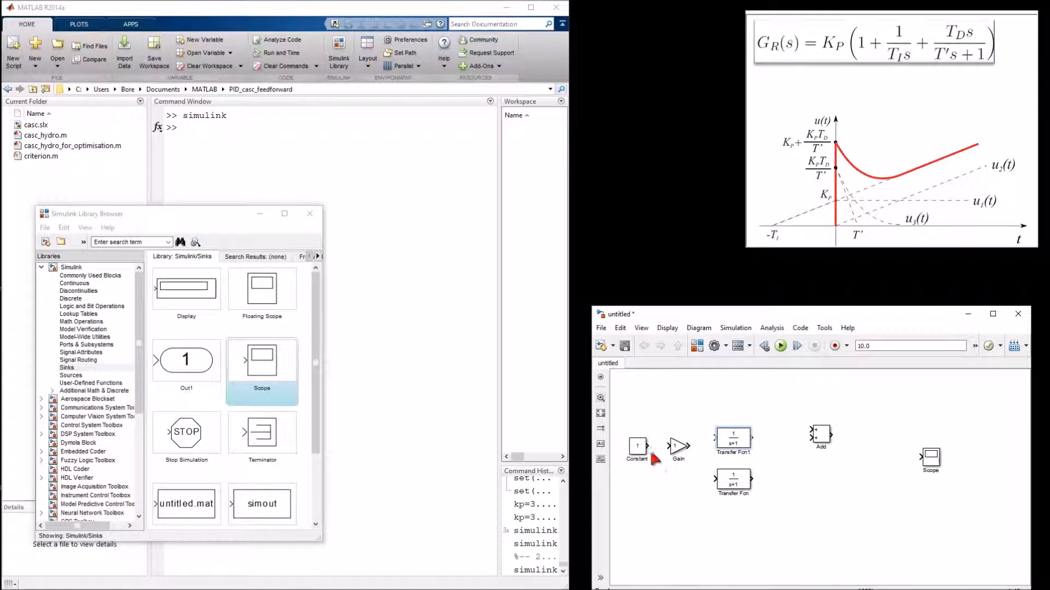
left_click_drag(655, 446, 674, 446)
Step: Move the Add block in line and set its list of signs to +++
left_click_drag(821, 434, 819, 448)
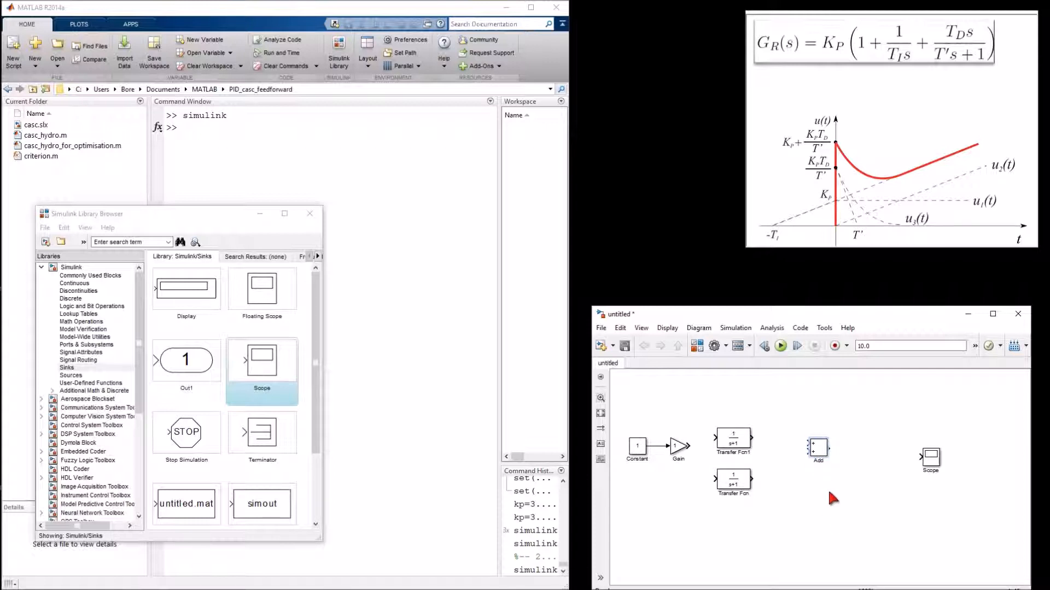
left_click(818, 449)
double_click(819, 450)
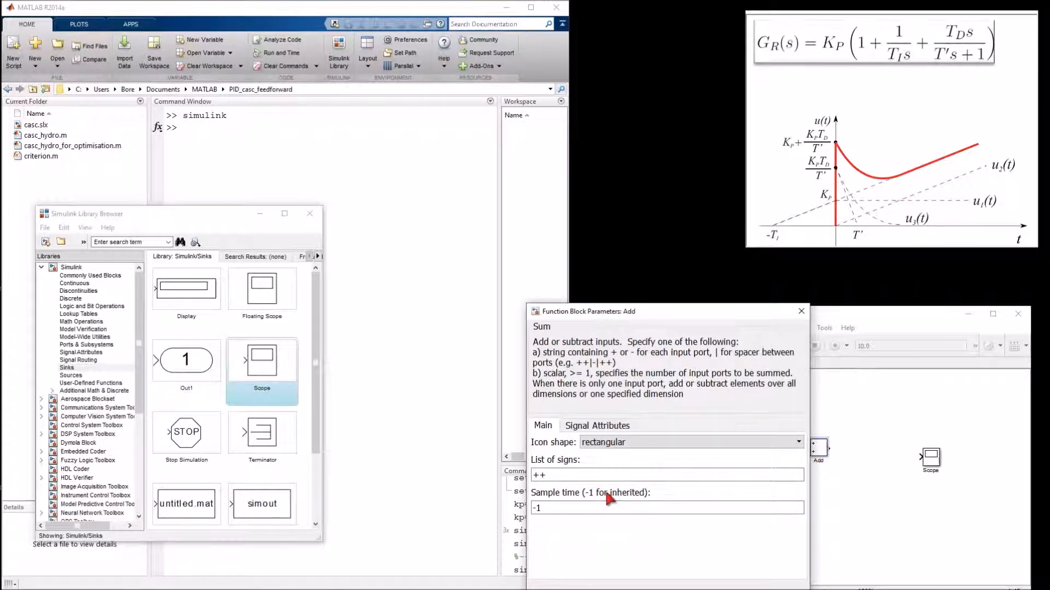
left_click(553, 476)
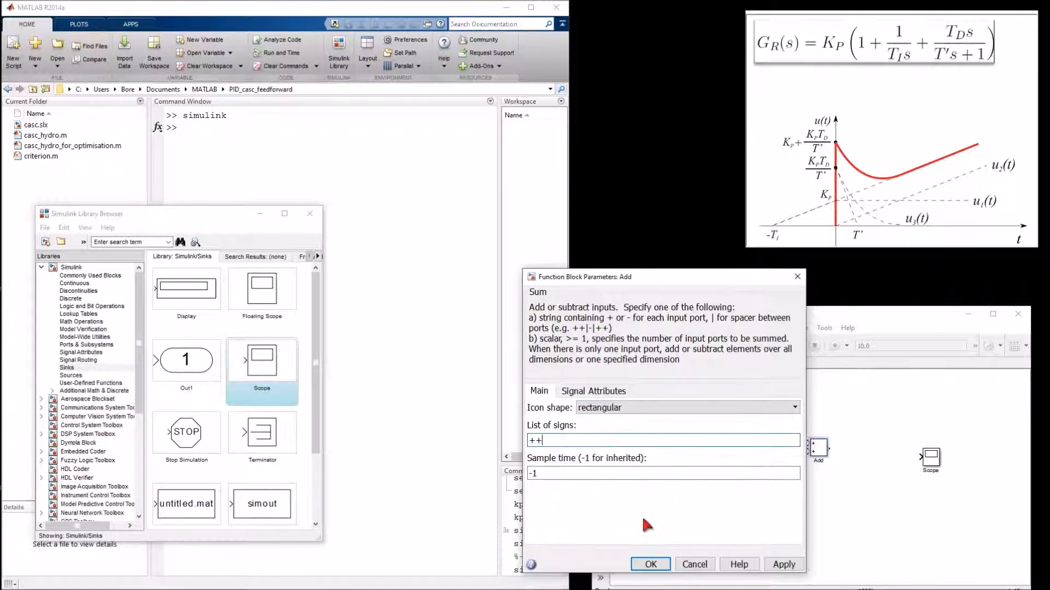
type("+")
left_click(649, 564)
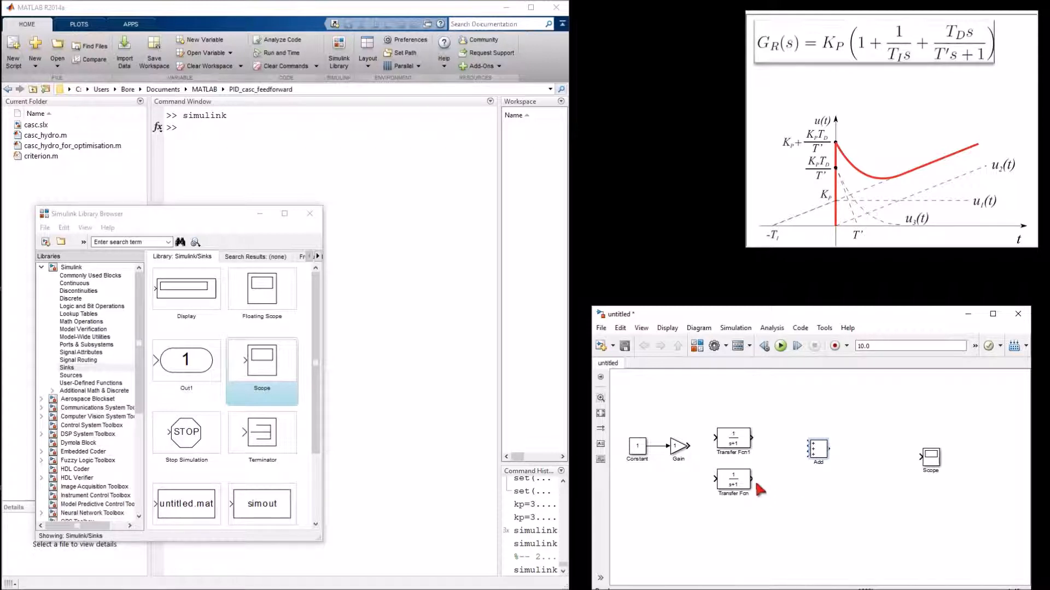
Step: Connect the lower Transfer Fcn and the Gain outputs to the Add block's inputs
left_click_drag(752, 479, 807, 449)
left_click_drag(689, 446, 807, 441)
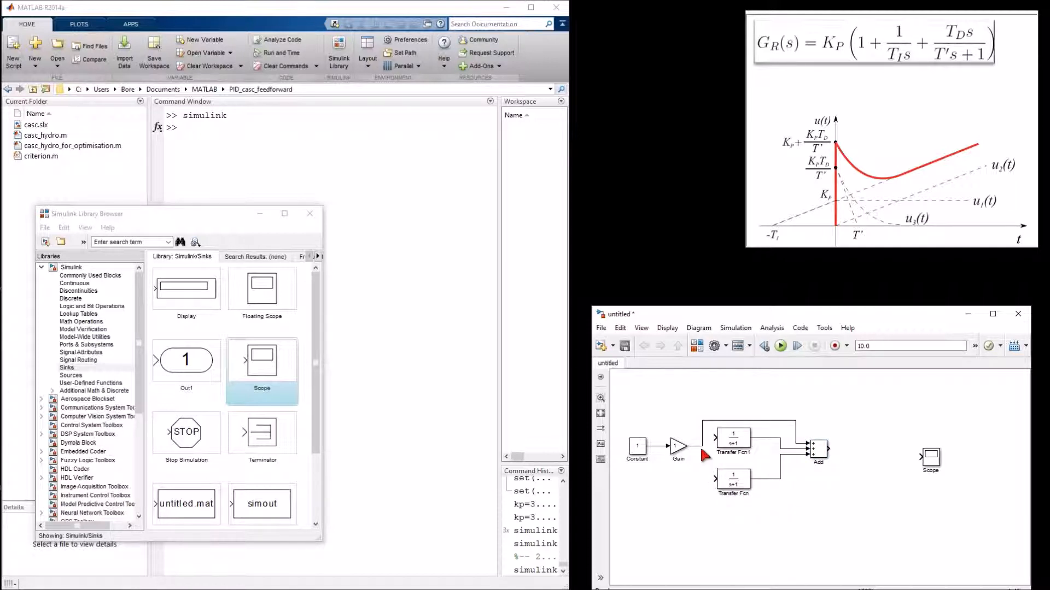
Step: Branch the Gain's output signal to the lower Transfer Fcn input and nudge both Transfer Fcn blocks into alignment
left_click_drag(702, 447, 715, 479)
left_click_drag(743, 441, 749, 447)
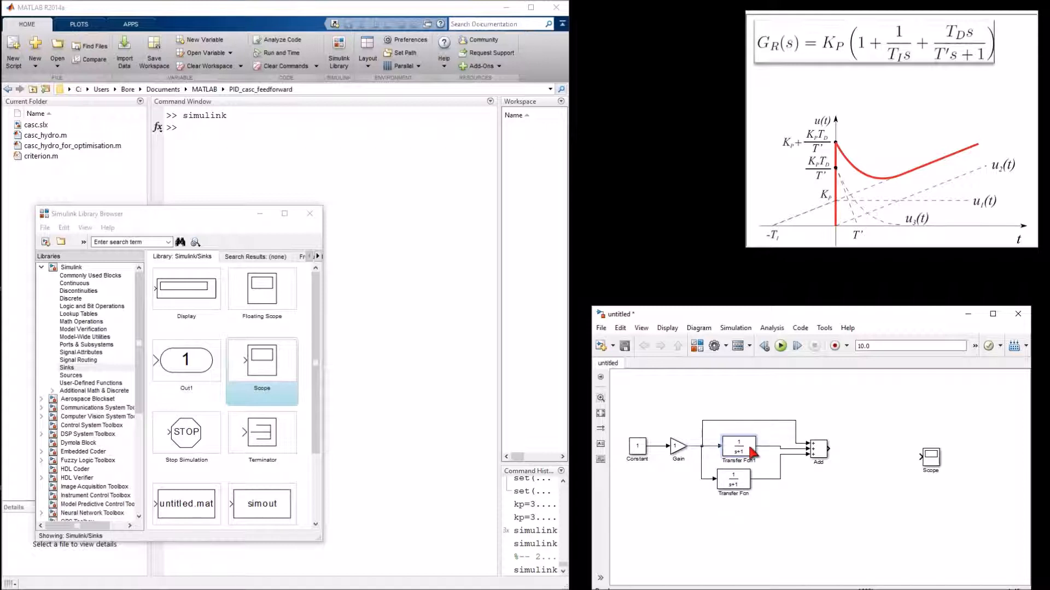
left_click_drag(746, 483, 752, 482)
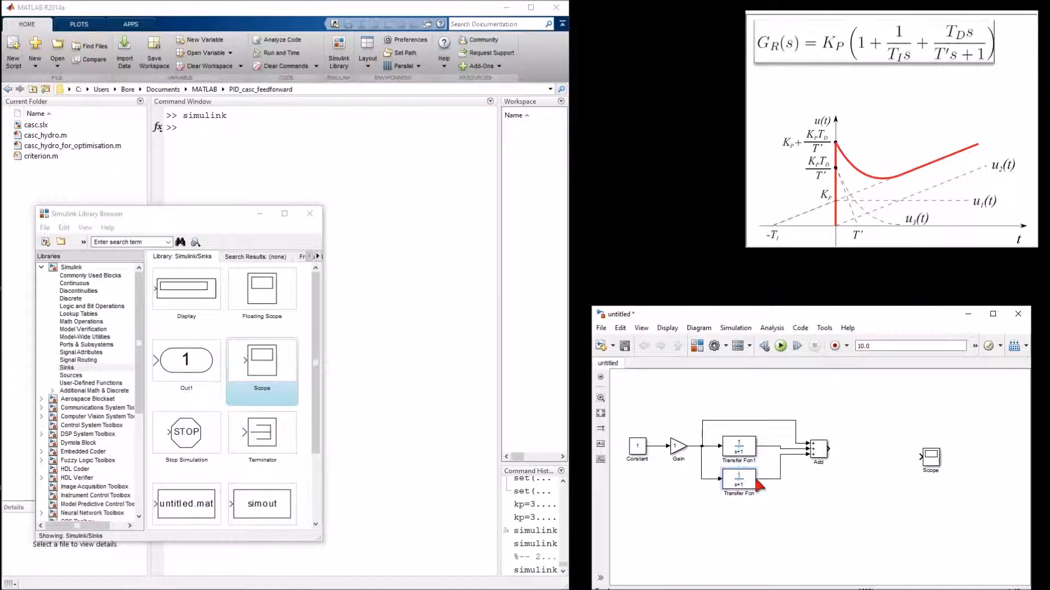
Step: Shift the Add block left and place the Scope right after it, connected to the Add output
left_click_drag(818, 450, 805, 447)
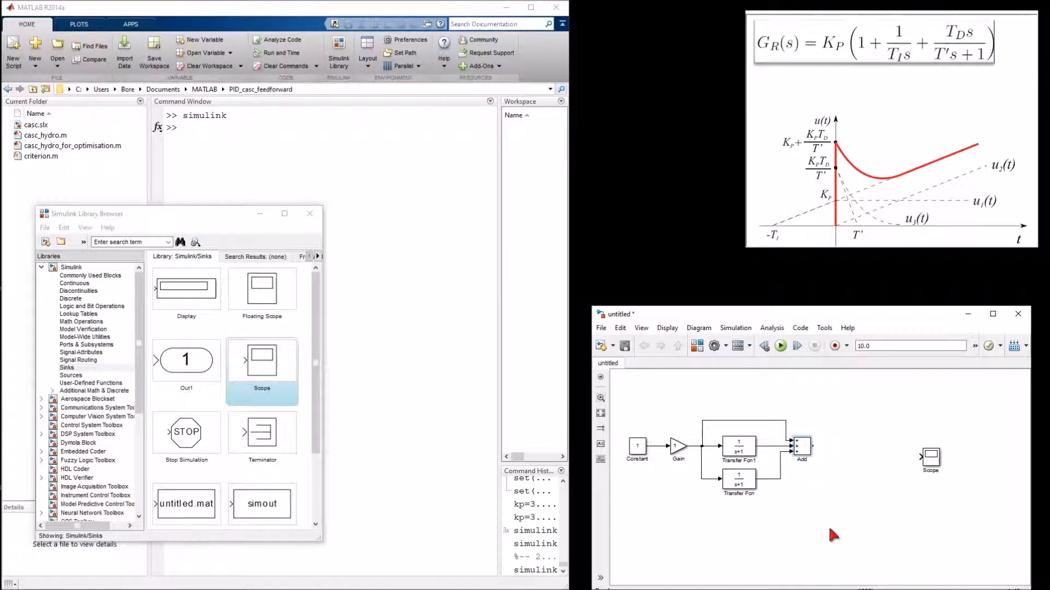
left_click_drag(933, 464, 856, 446)
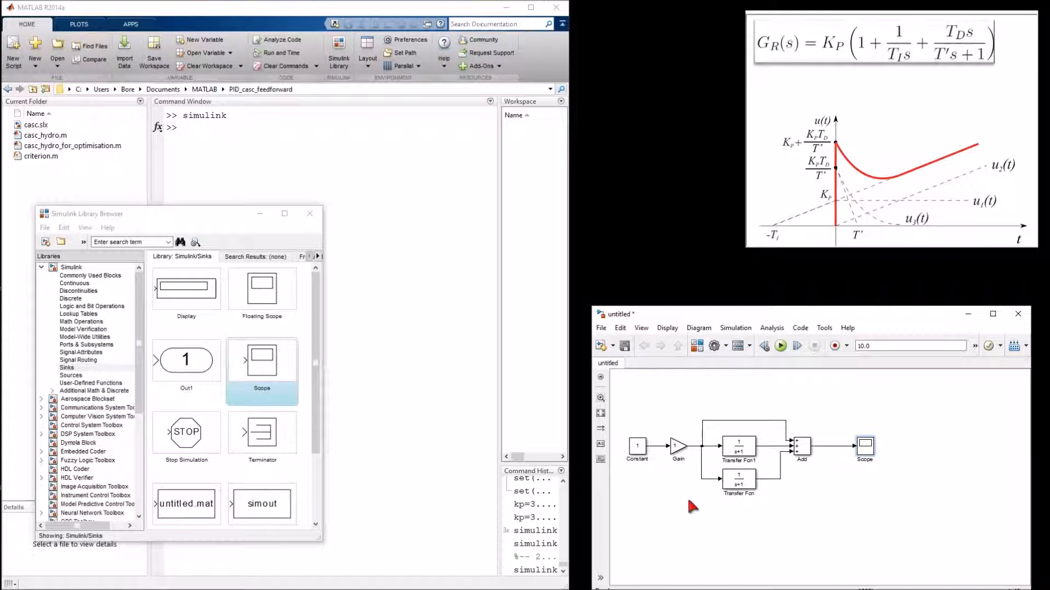
Step: Set the Gain block's gain to kp
double_click(679, 449)
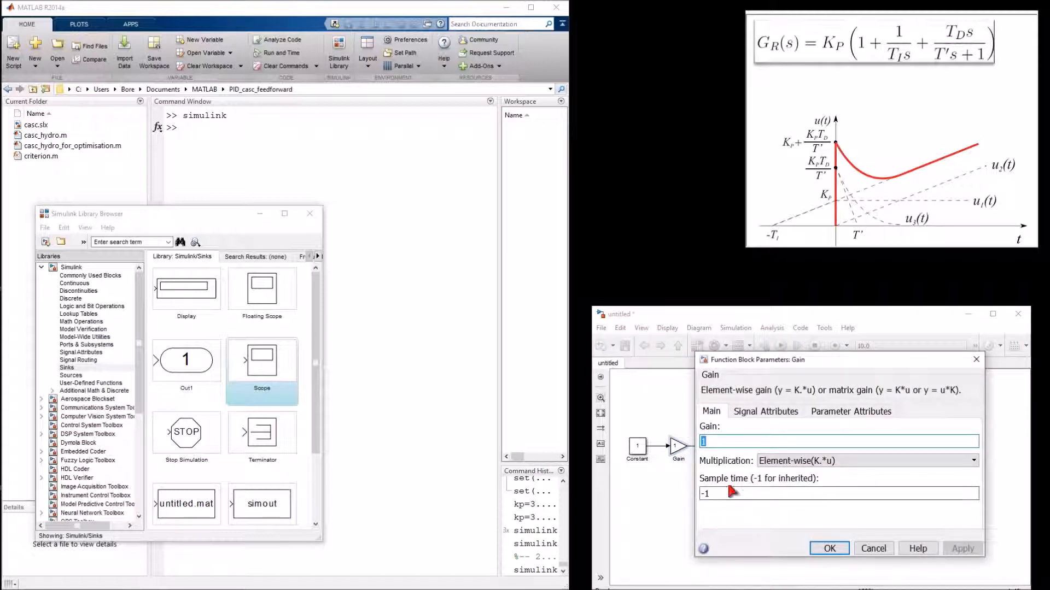
left_click(711, 444)
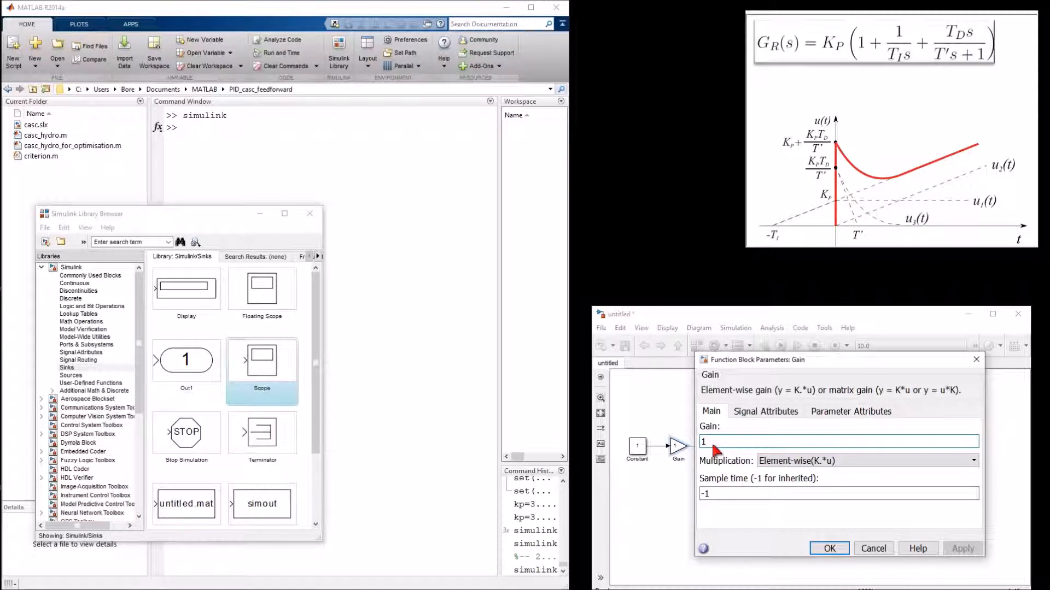
key("BackSpace")
type("kp")
key("Return")
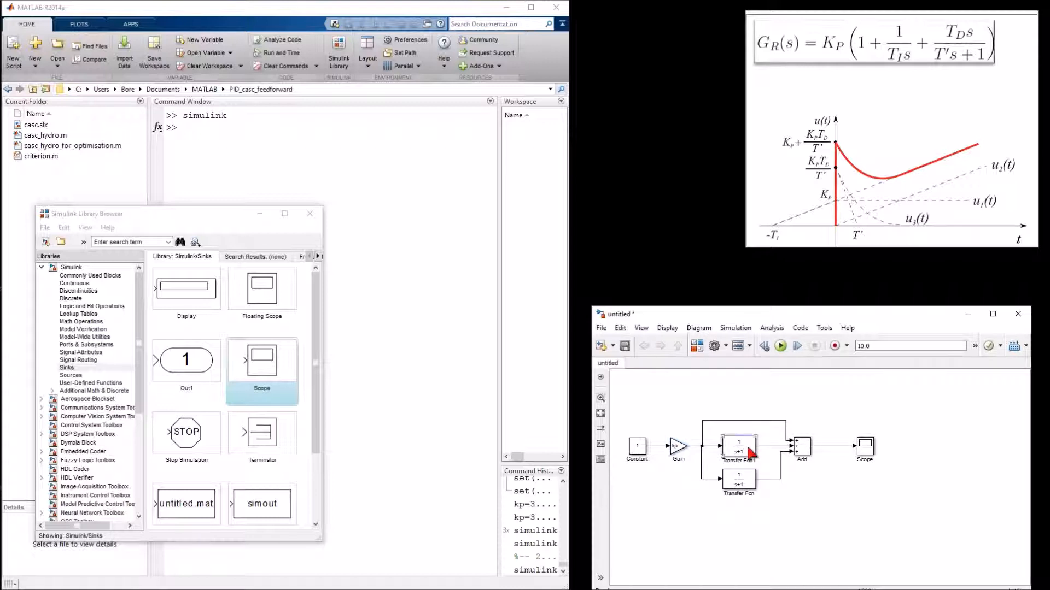
Step: Set the upper Transfer Fcn's denominator coefficients to [ti 0]
double_click(748, 452)
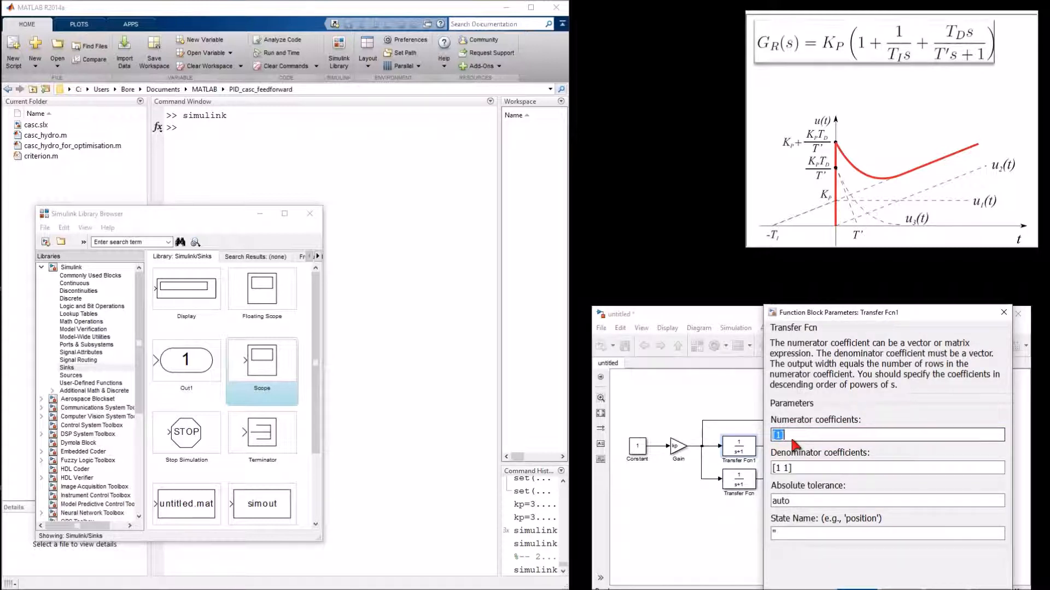
left_click(789, 476)
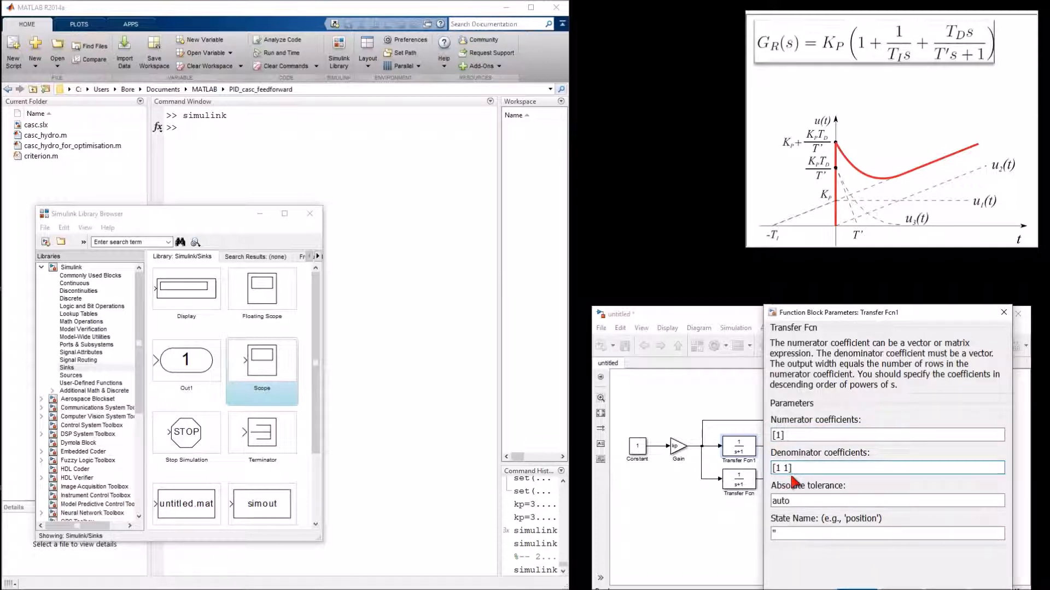
key("BackSpace")
key("BackSpace")
key("BackSpace")
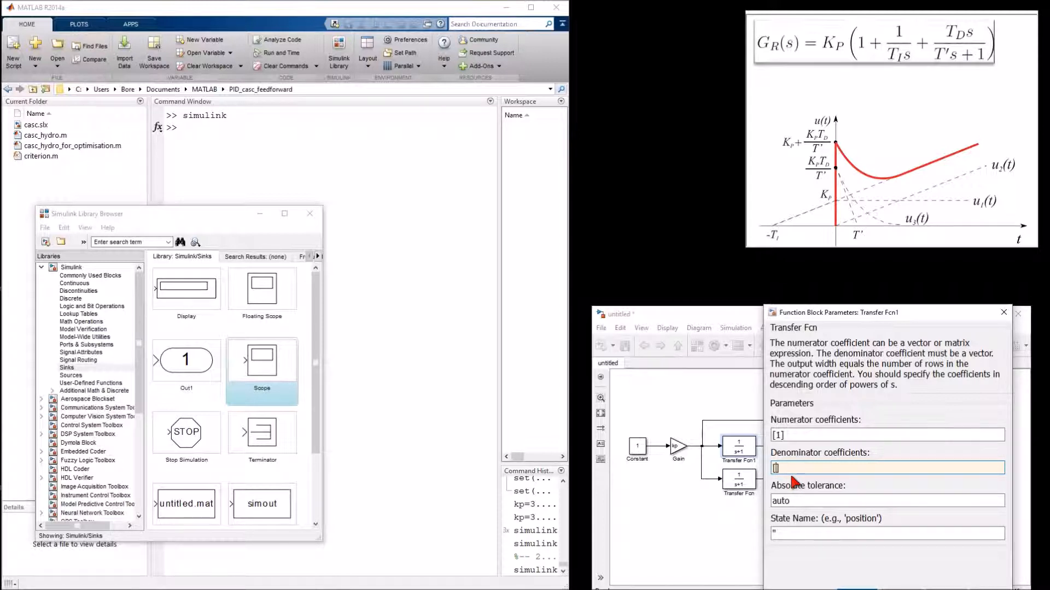
type("ti 0")
left_click_drag(925, 310, 916, 246)
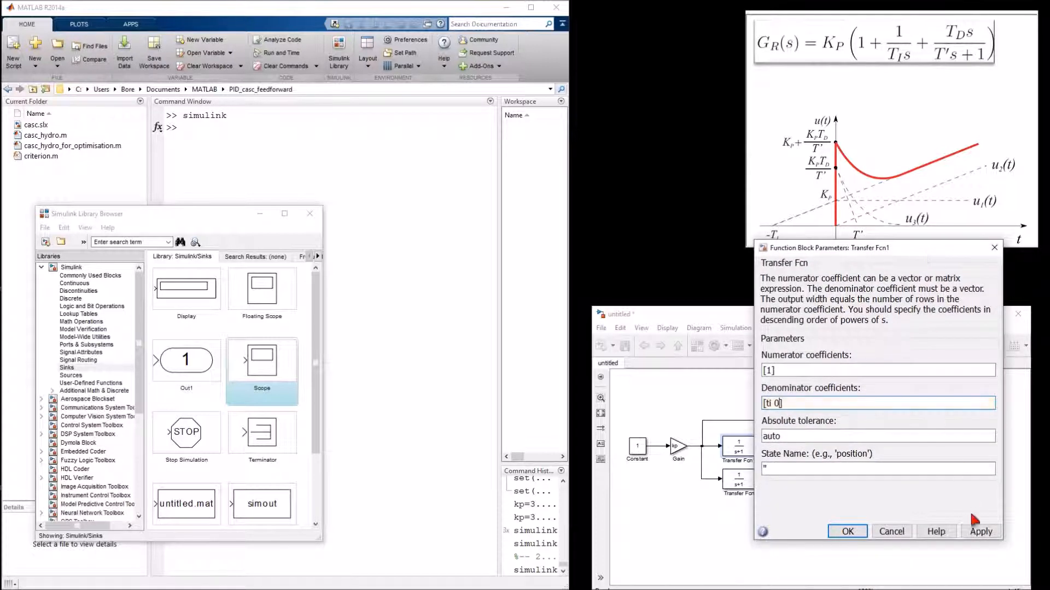
left_click(848, 532)
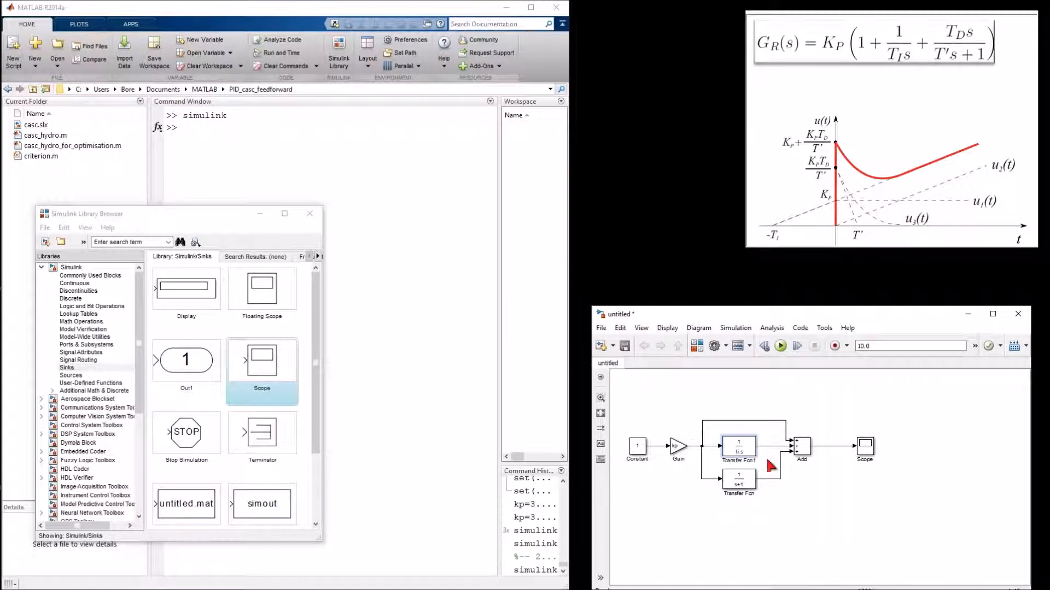
Step: Set the lower Transfer Fcn's numerator to [td 1] and its denominator to [0.1*td 1]
left_click(733, 453)
left_click(749, 485)
double_click(750, 487)
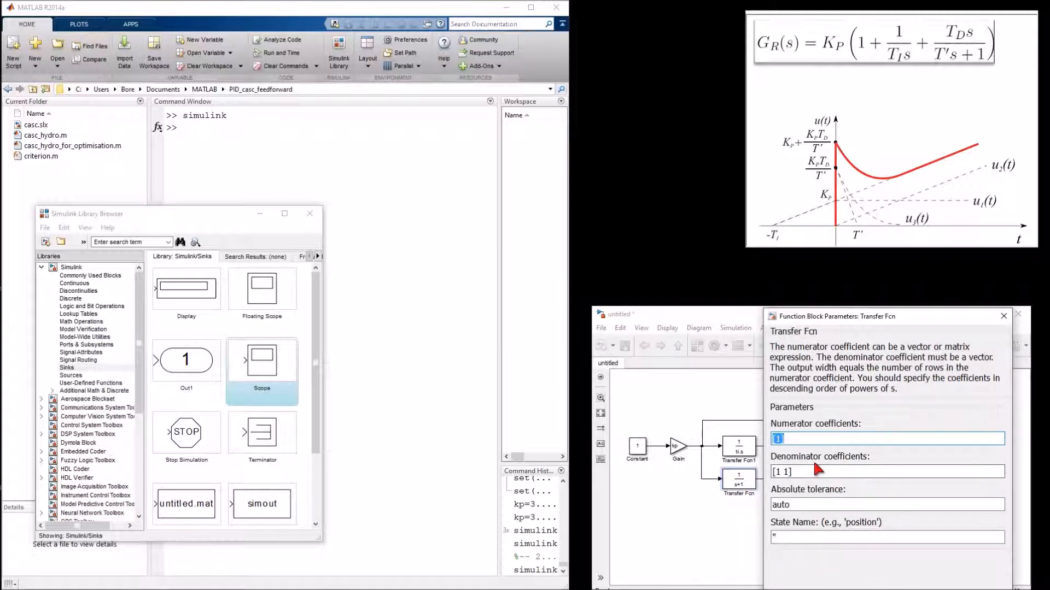
left_click(781, 443)
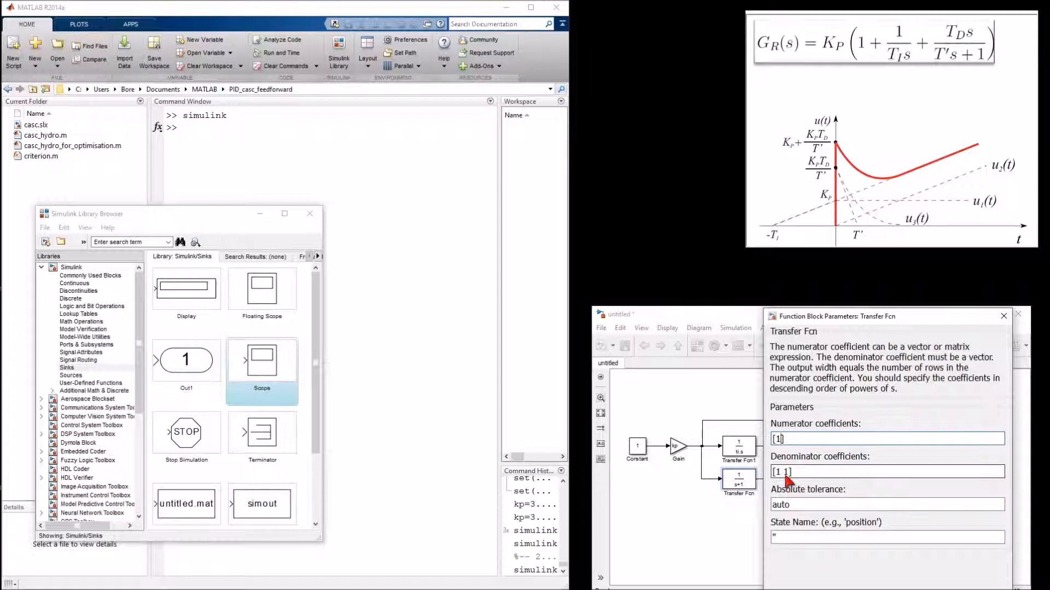
key("BackSpace")
type("td")
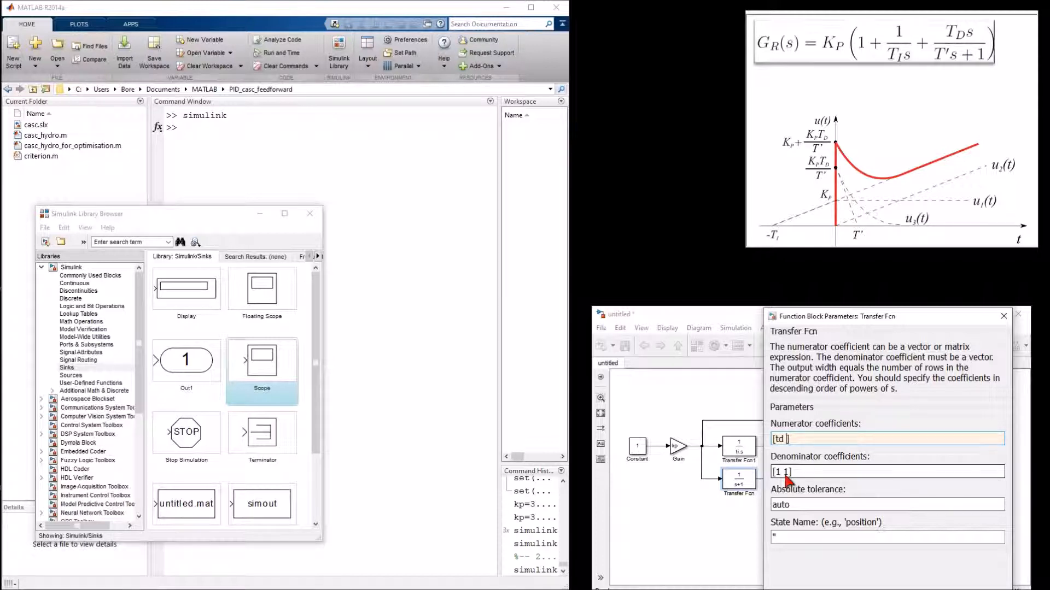
type(" 1")
triple_click(790, 476)
left_click(790, 475)
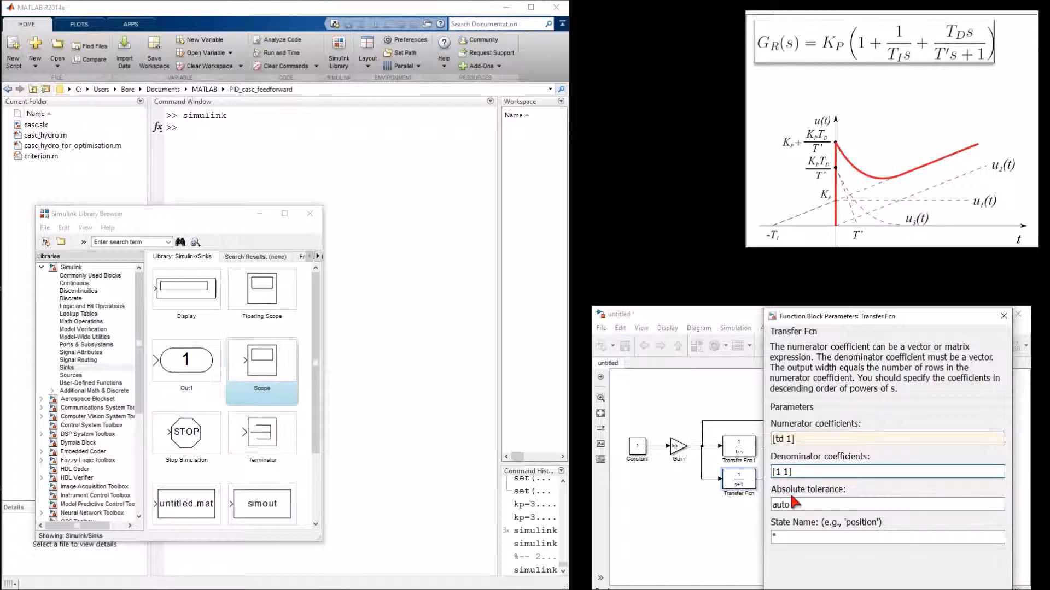
key("BackSpace")
key("BackSpace")
key("BackSpace")
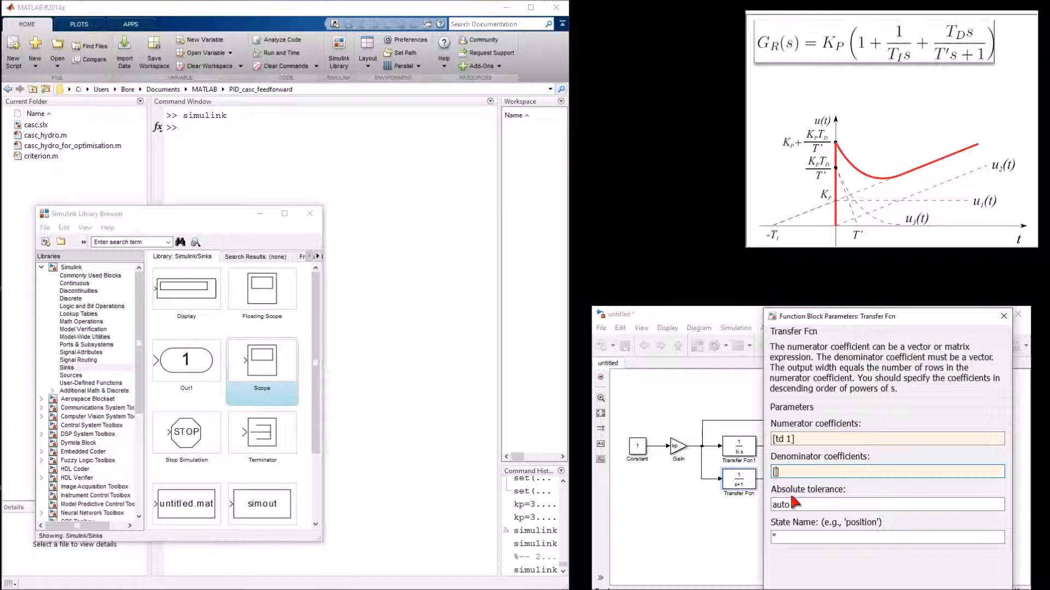
type("0.1*td 1")
left_click_drag(924, 311, 919, 265)
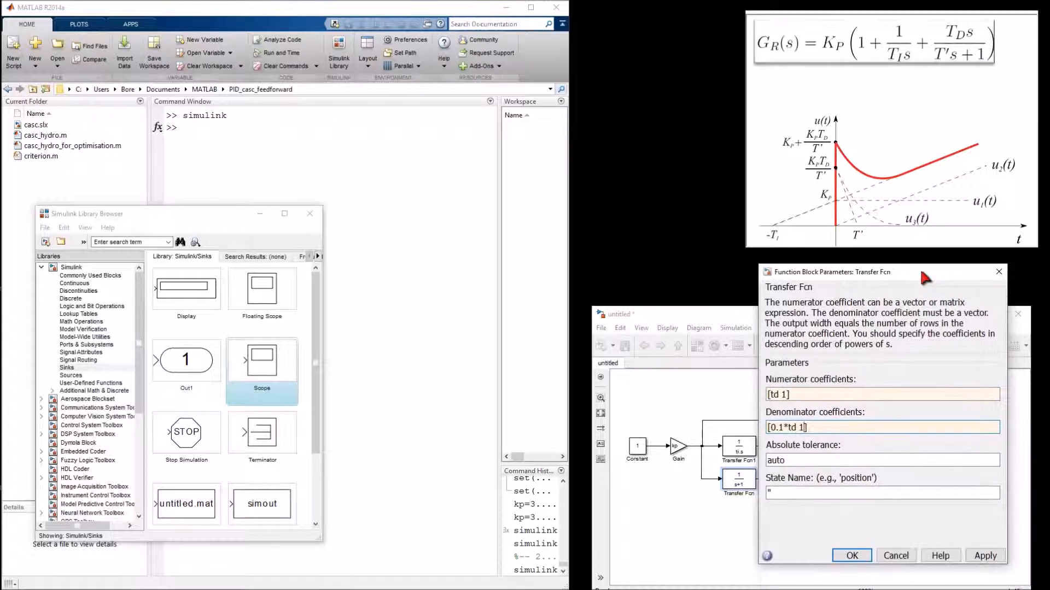
left_click(853, 555)
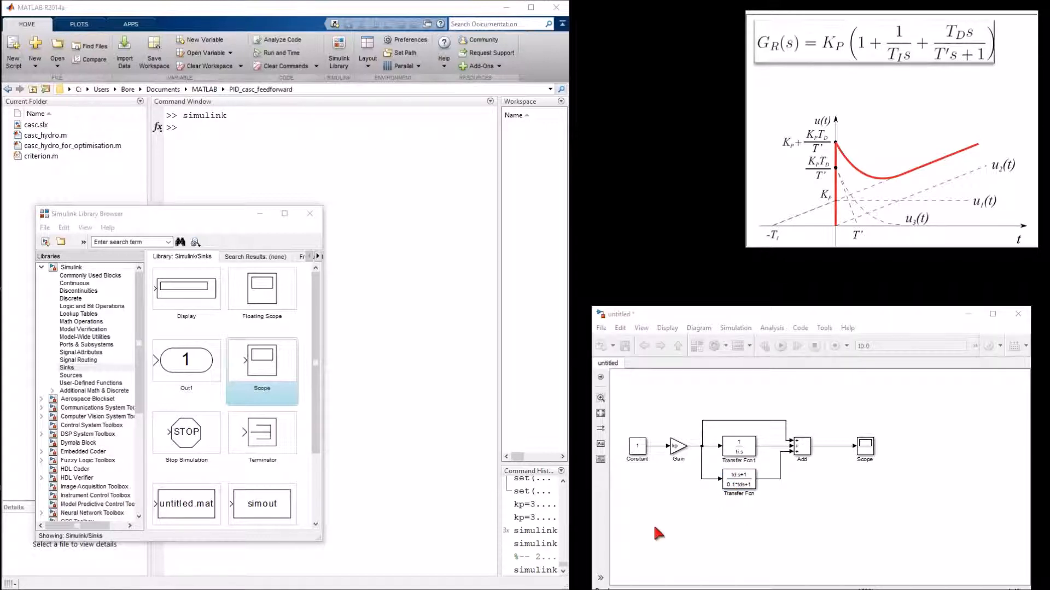
Step: Give the Gain, both Transfer Fcn blocks and the Add block a light blue custom background colour
left_click_drag(670, 520, 833, 404)
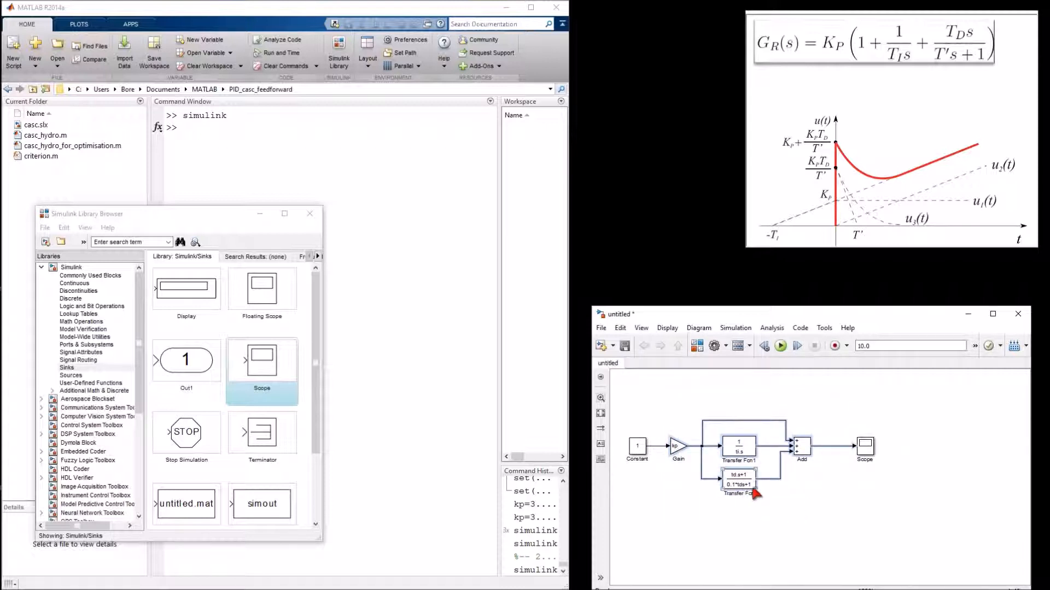
right_click(753, 480)
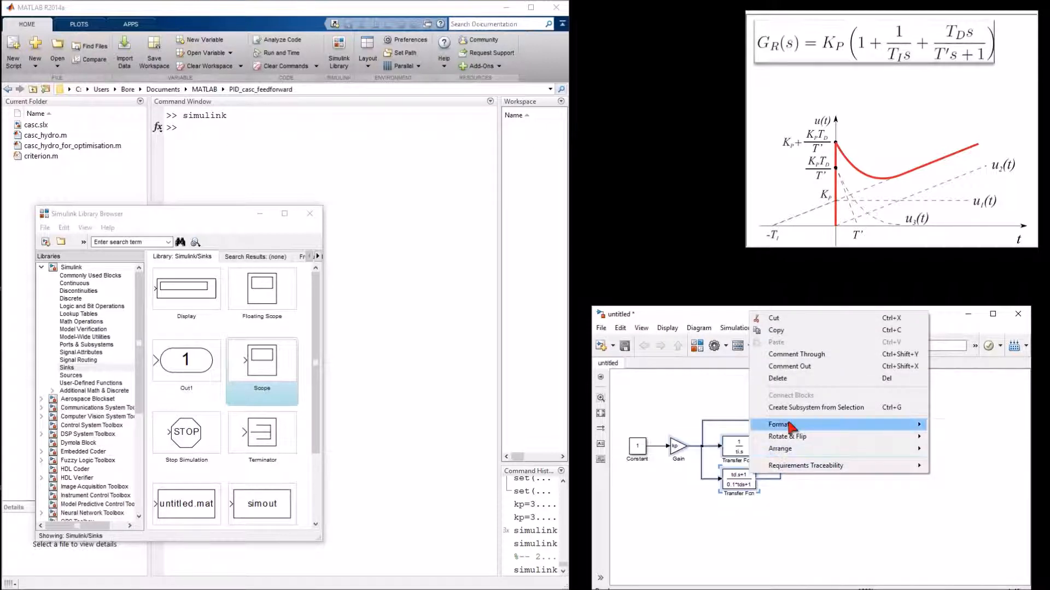
mouse_move(793, 430)
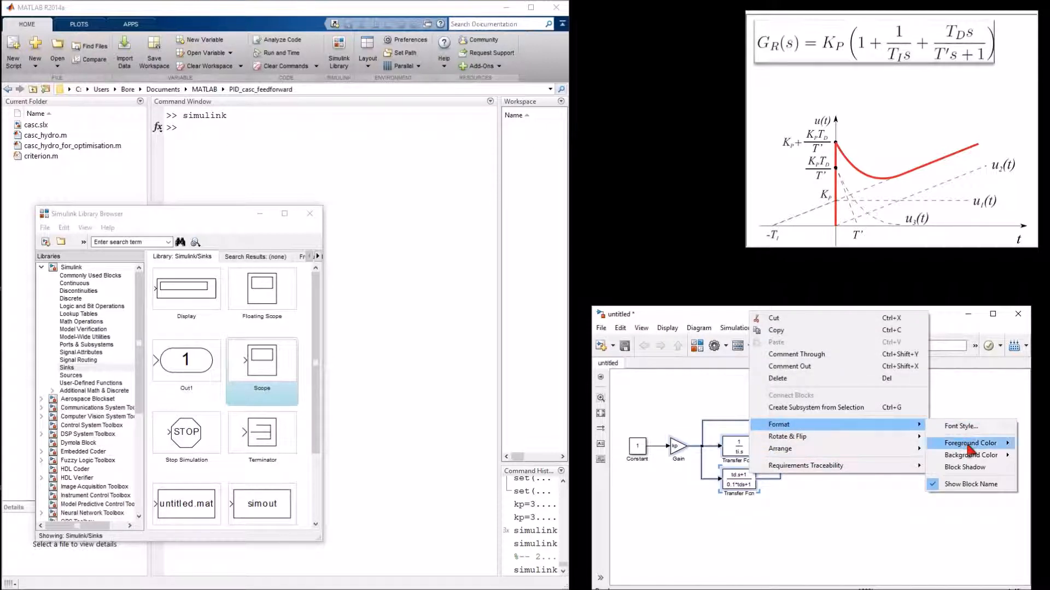
mouse_move(970, 458)
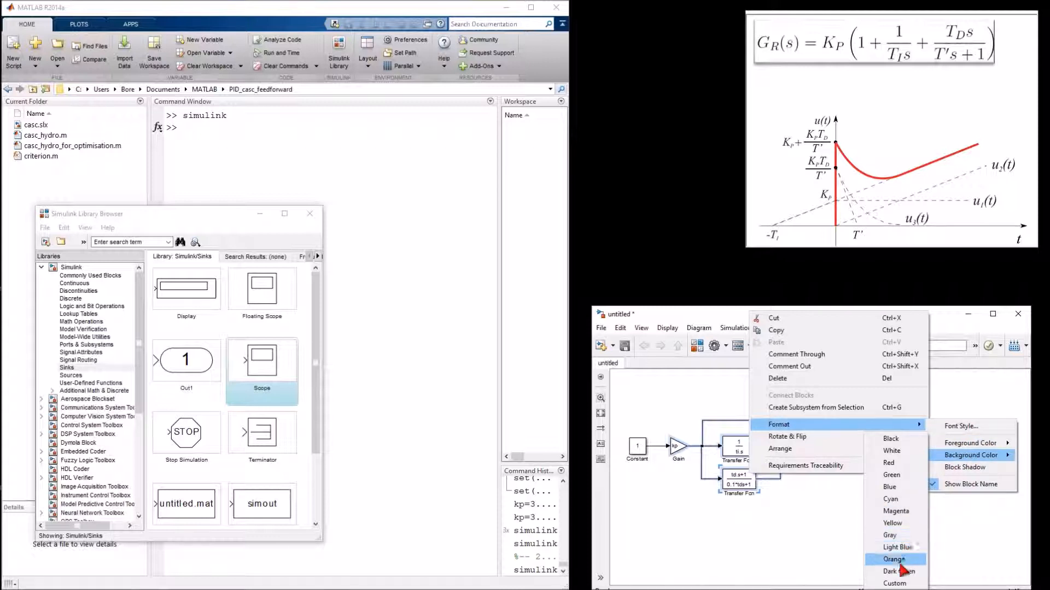
left_click(895, 584)
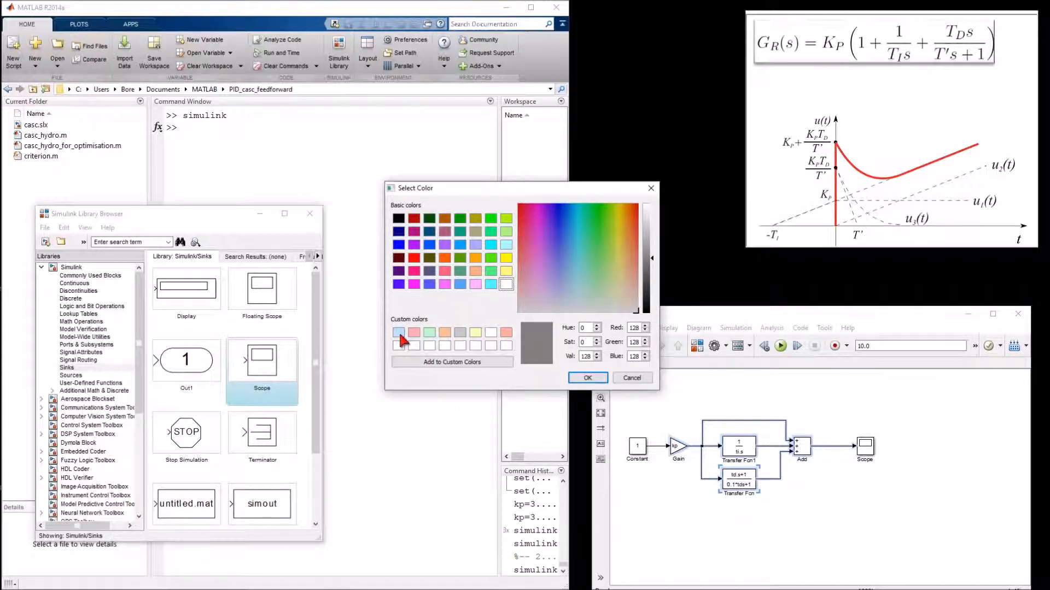
left_click(399, 333)
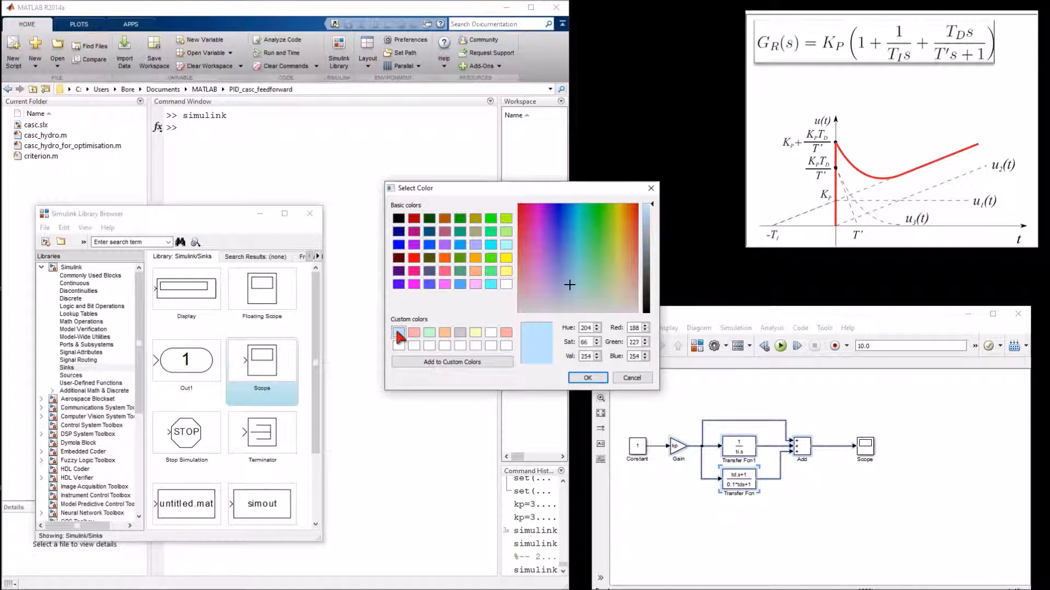
left_click(585, 377)
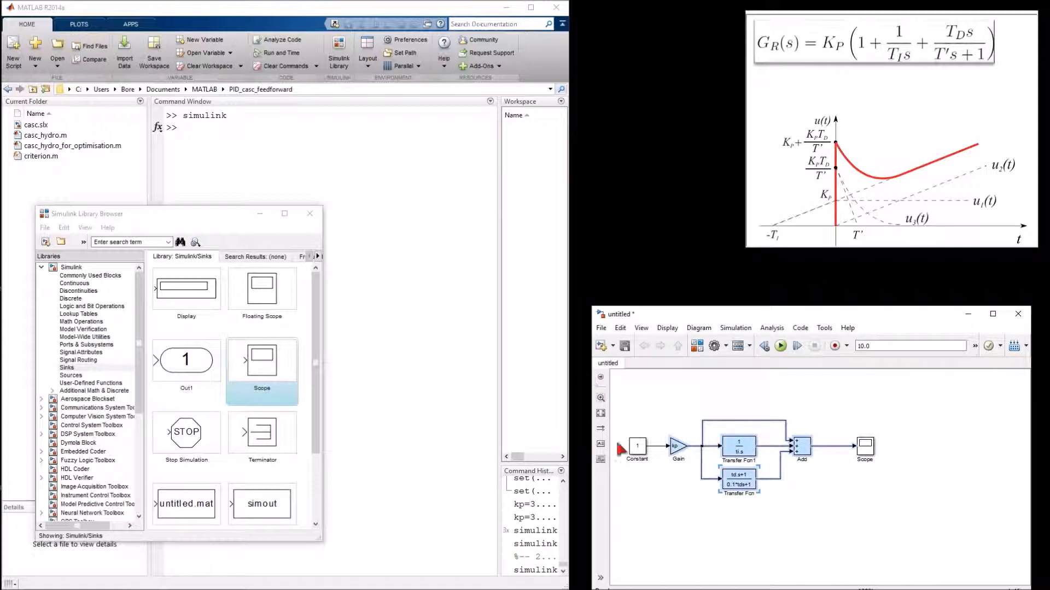
left_click(726, 521)
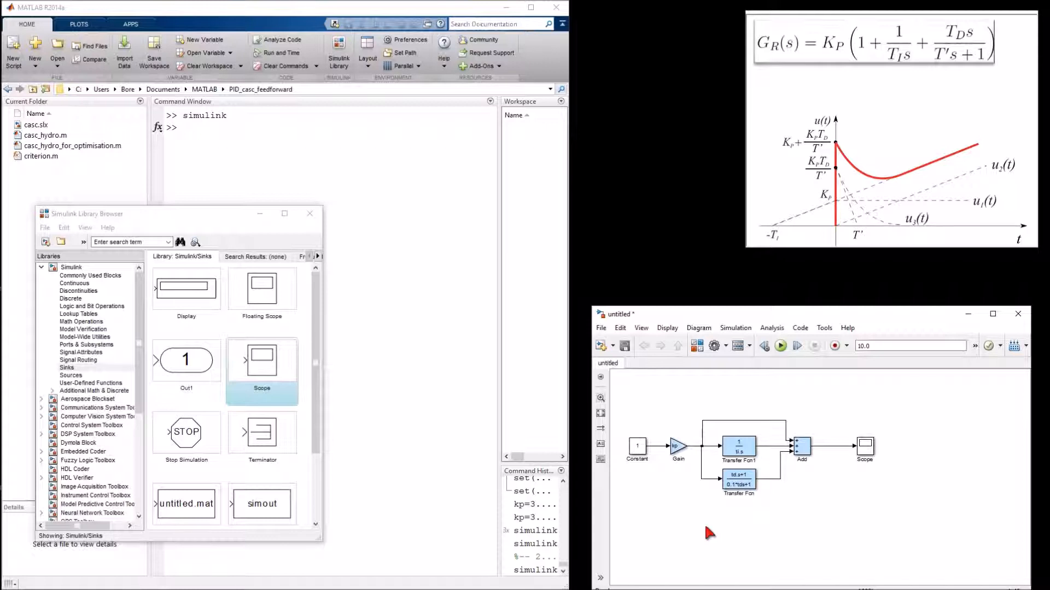
Step: Change the lower Transfer Fcn's numerator coefficients to [td 0]
key("alt")
left_click(676, 449)
double_click(738, 484)
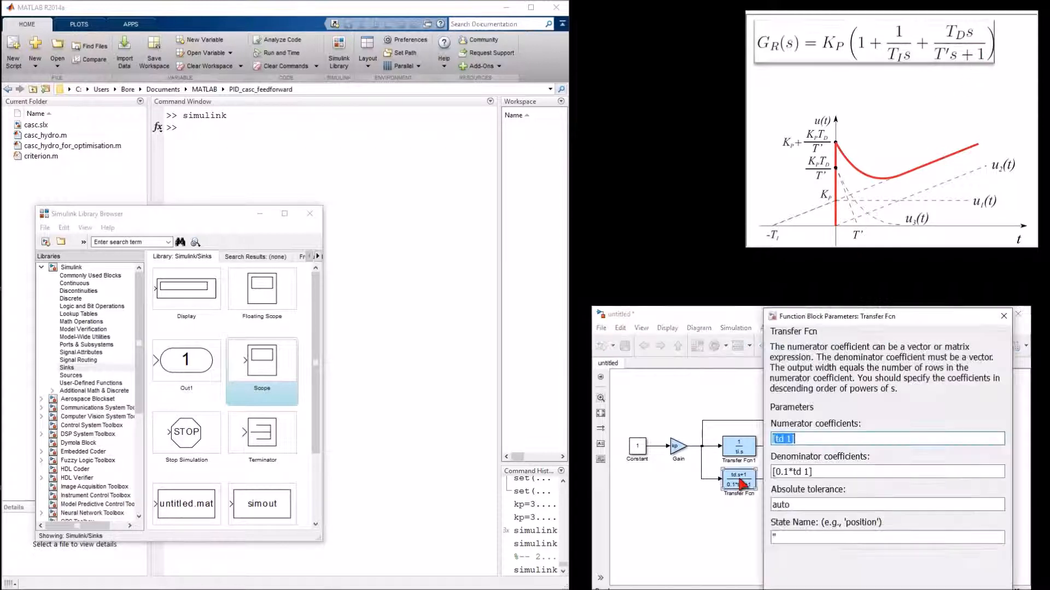
left_click(791, 446)
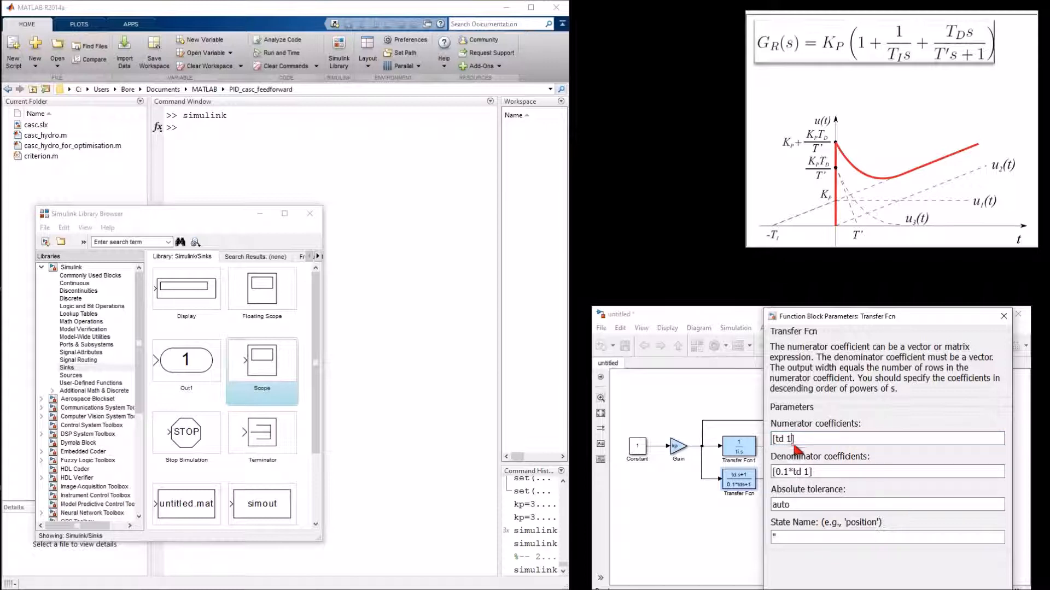
key("BackSpace")
type("0")
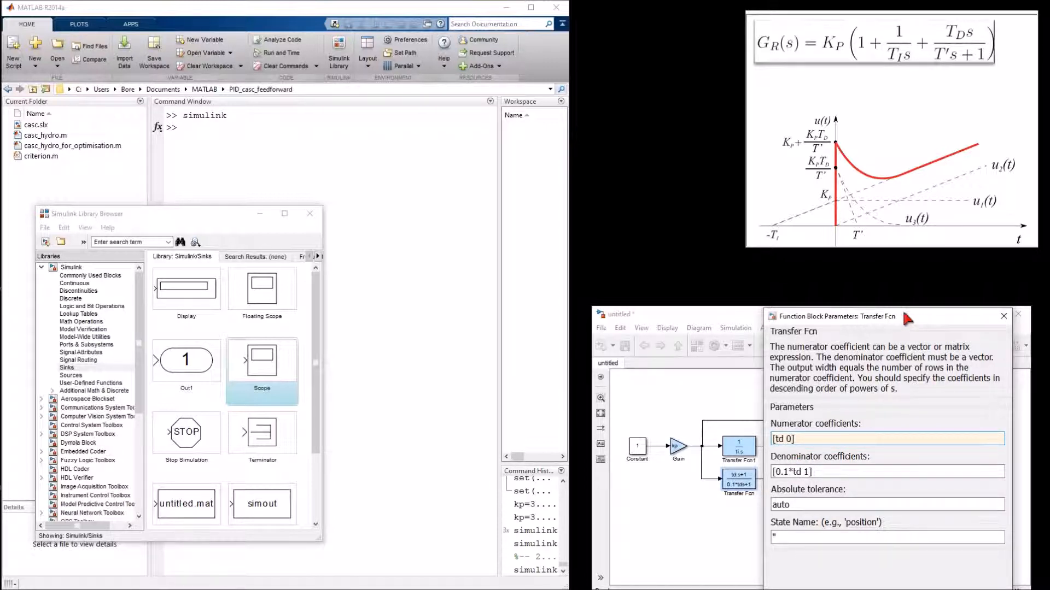
left_click_drag(897, 319, 893, 277)
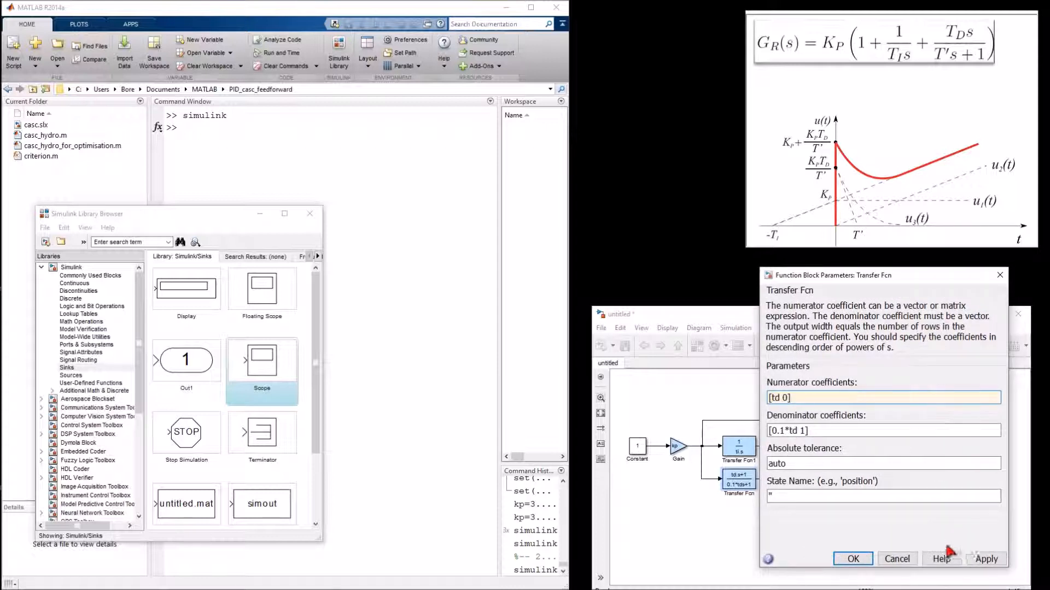
left_click(854, 559)
left_click(755, 511)
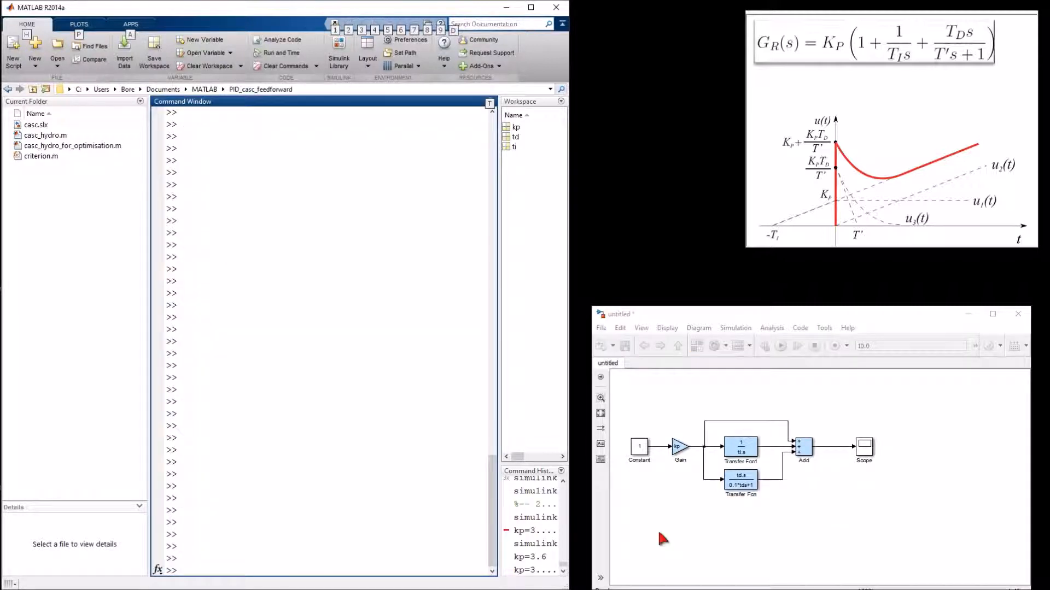
left_click(678, 454)
left_click(687, 483)
left_click(740, 478)
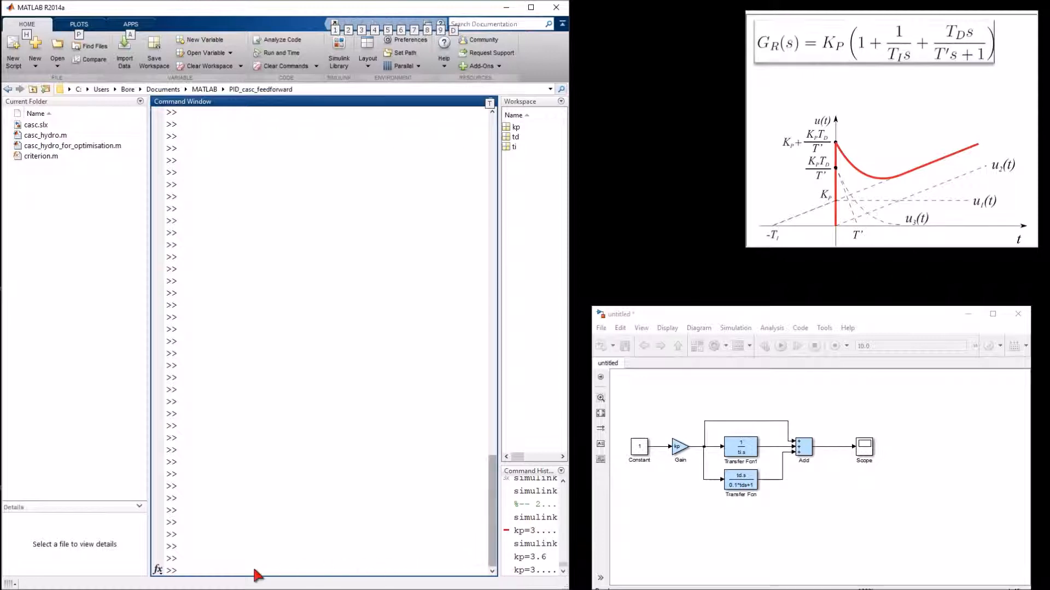
Step: Define the workspace variable kp as 3.6 at the command prompt
left_click(227, 571)
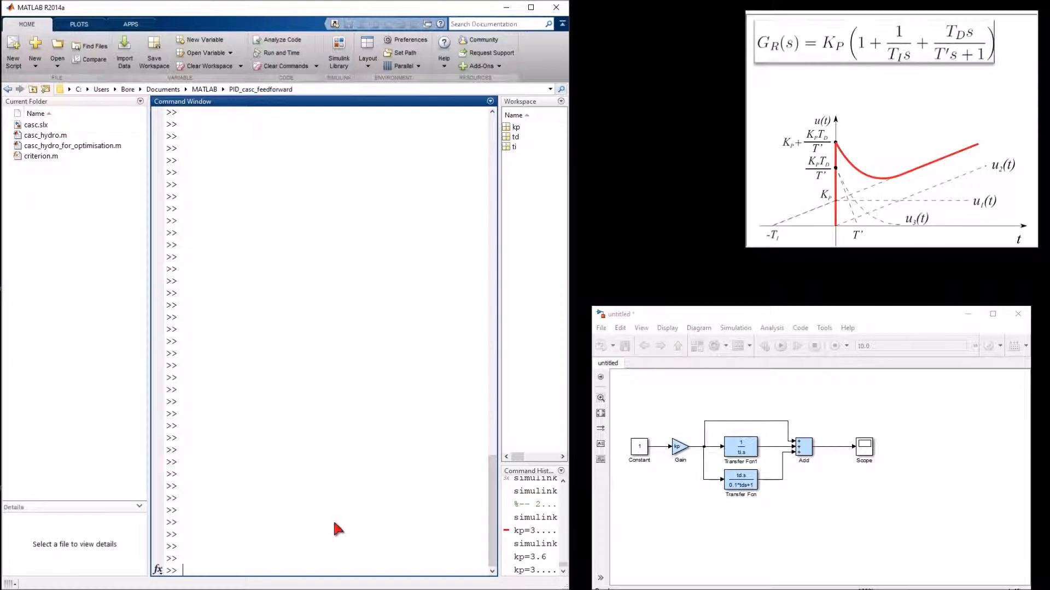
type("kp=3.6")
key("Return")
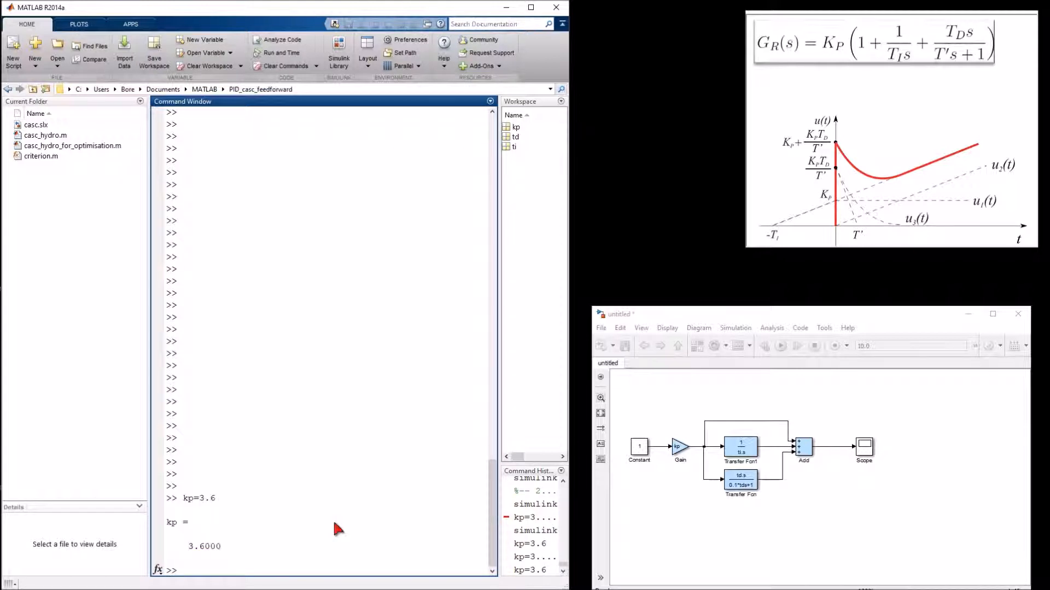
Step: Define the workspace variables ti as 23 and td as 6.6 at the command prompt
type("ti=23")
key("Return")
type("td=")
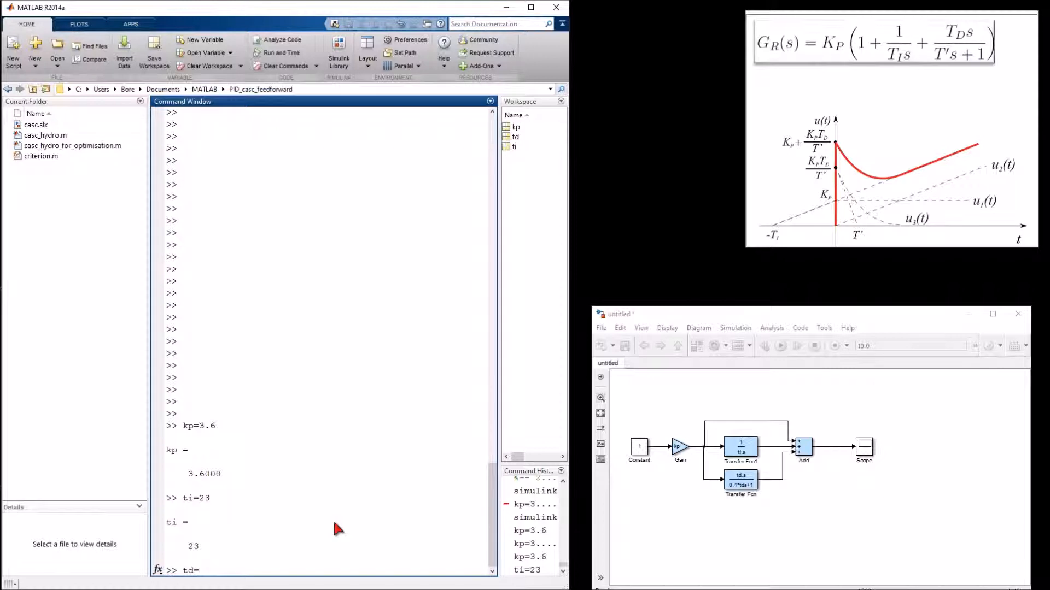
type("6.6")
key("Return")
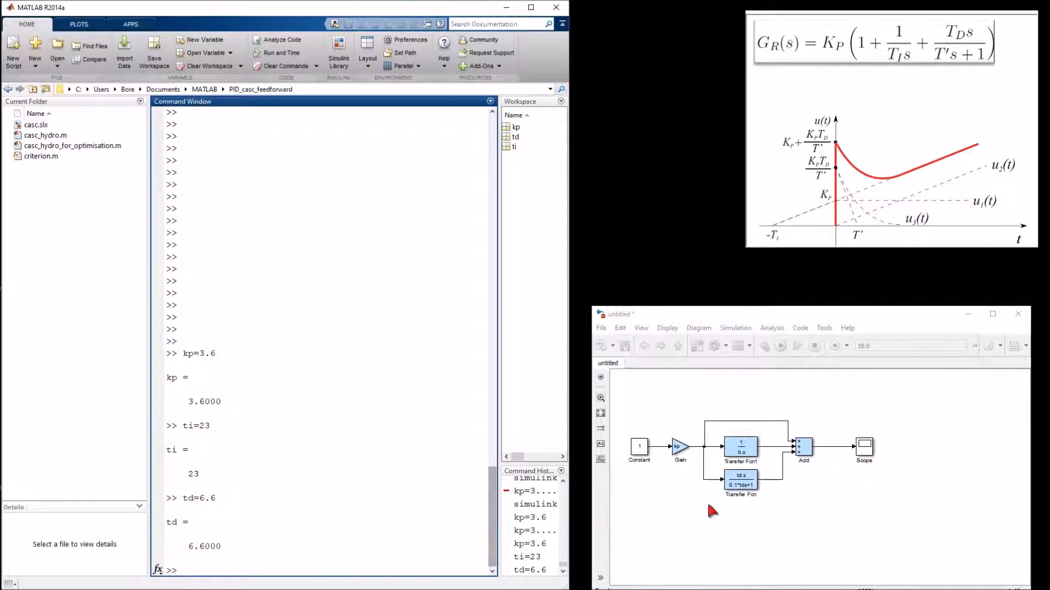
Step: Save the Simulink model in the current folder as PID_test.slx
left_click(681, 385)
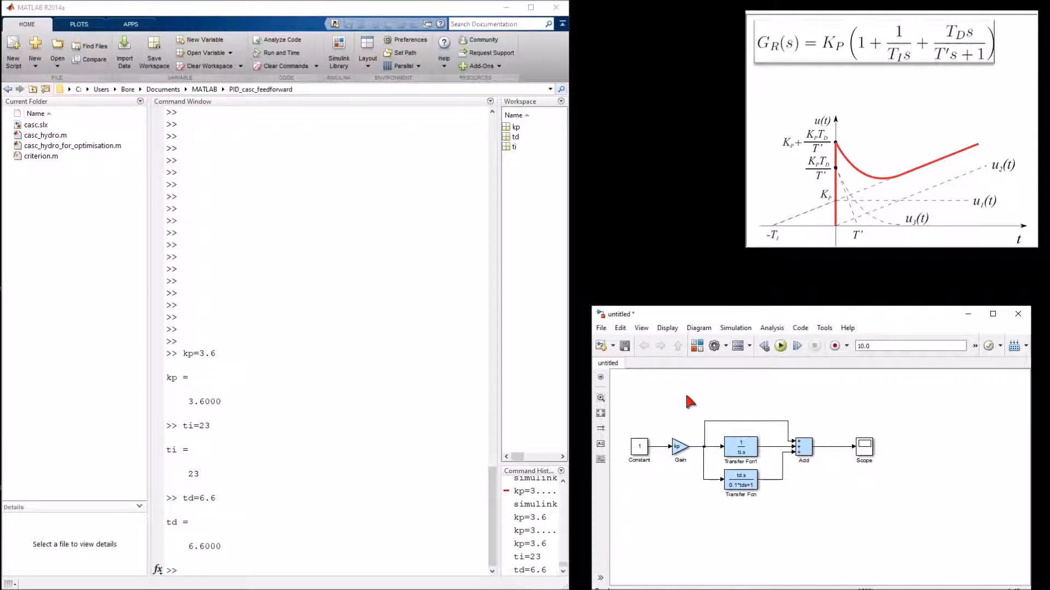
left_click(625, 346)
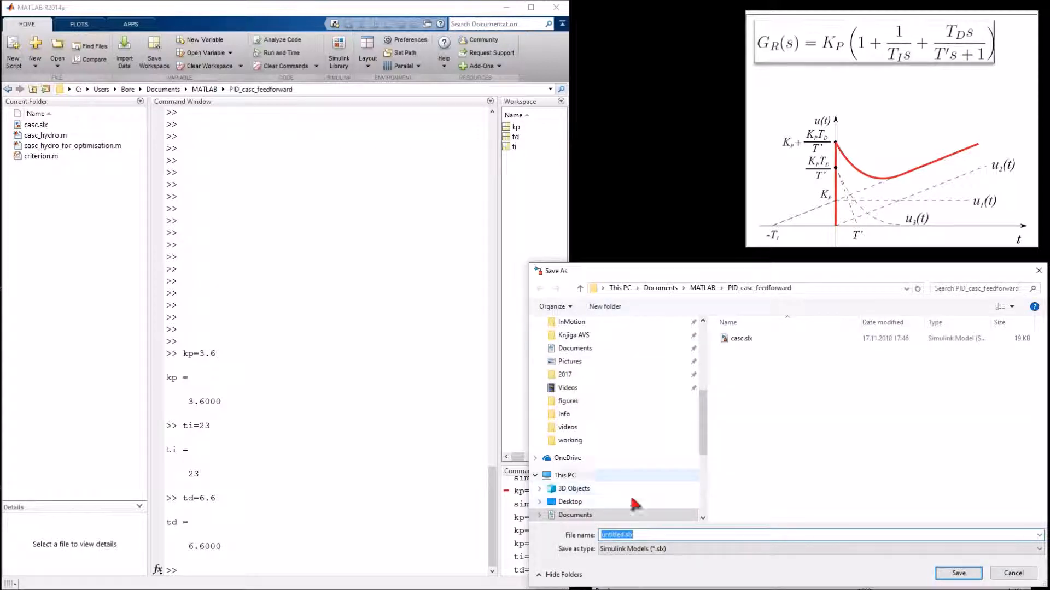
left_click(624, 535)
key("BackSpace")
key("BackSpace")
key("BackSpace")
key("BackSpace")
key("BackSpace")
key("BackSpace")
key("BackSpace")
key("BackSpace")
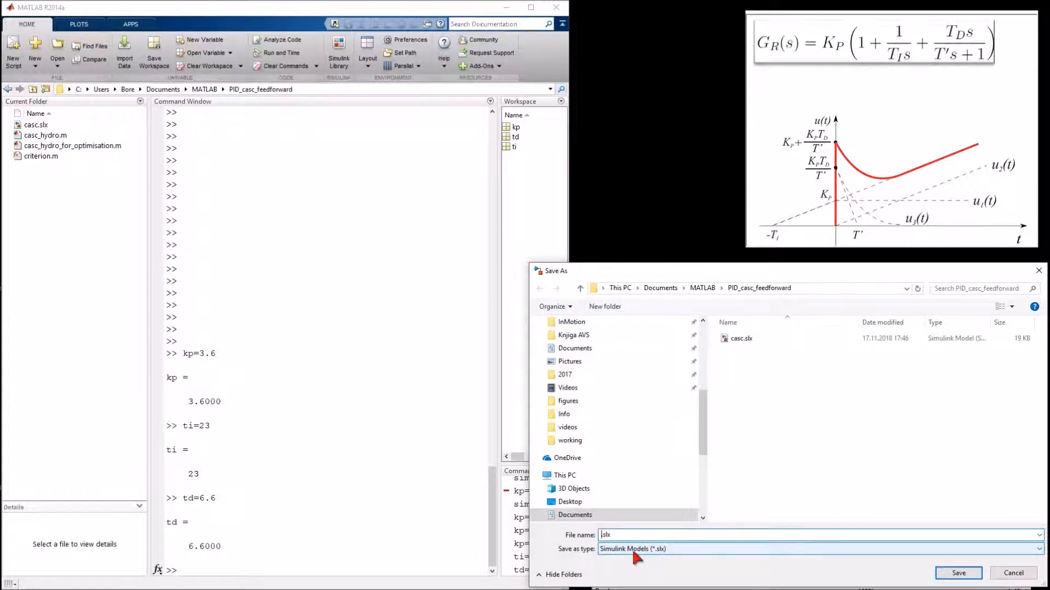
type("PID_test")
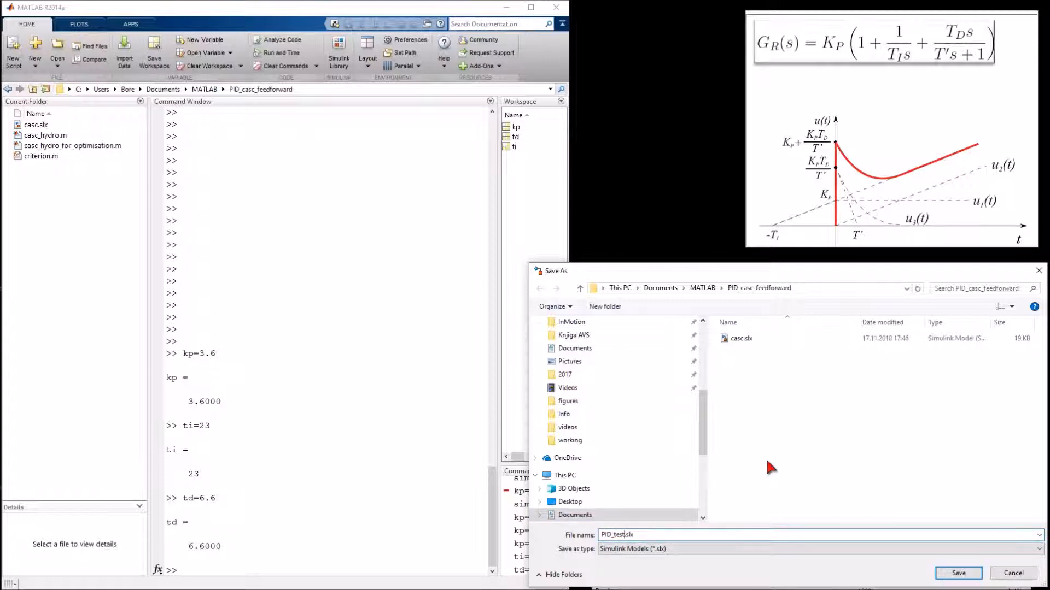
left_click(958, 573)
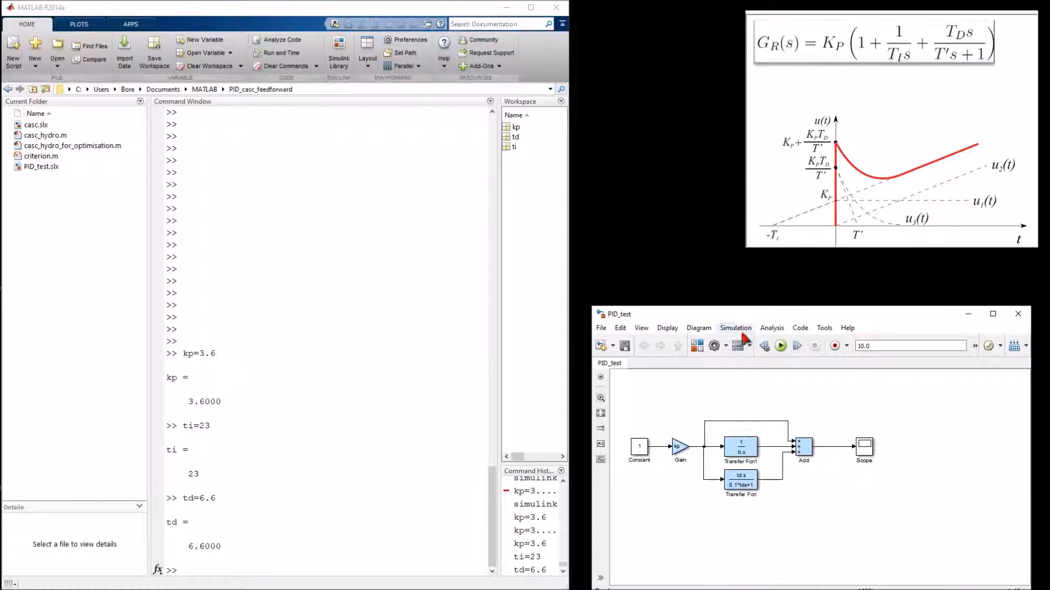
Step: Set the simulation stop time to 50 and run the simulation
double_click(874, 346)
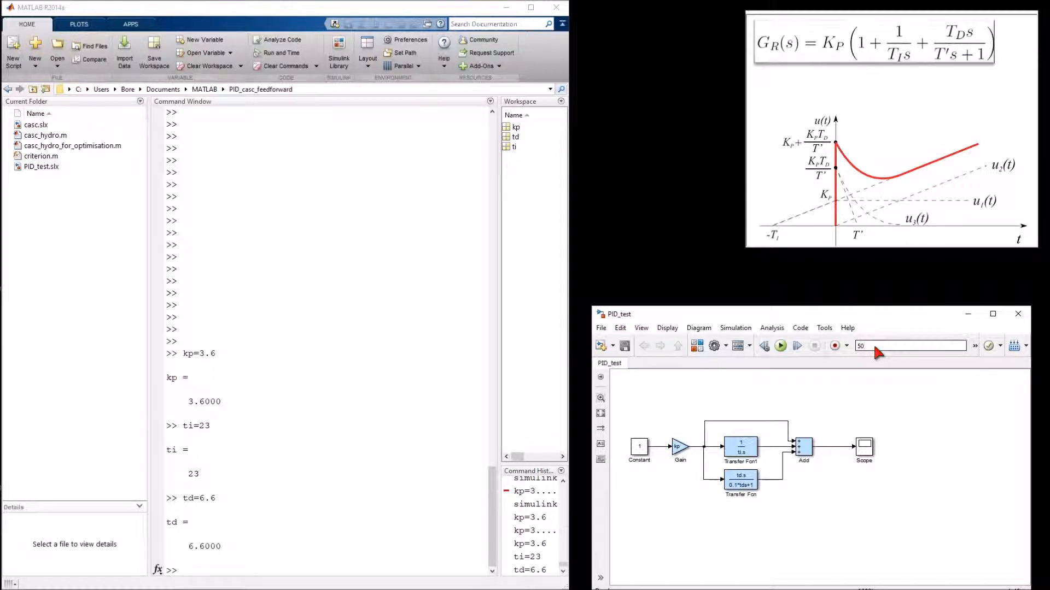
left_click(781, 347)
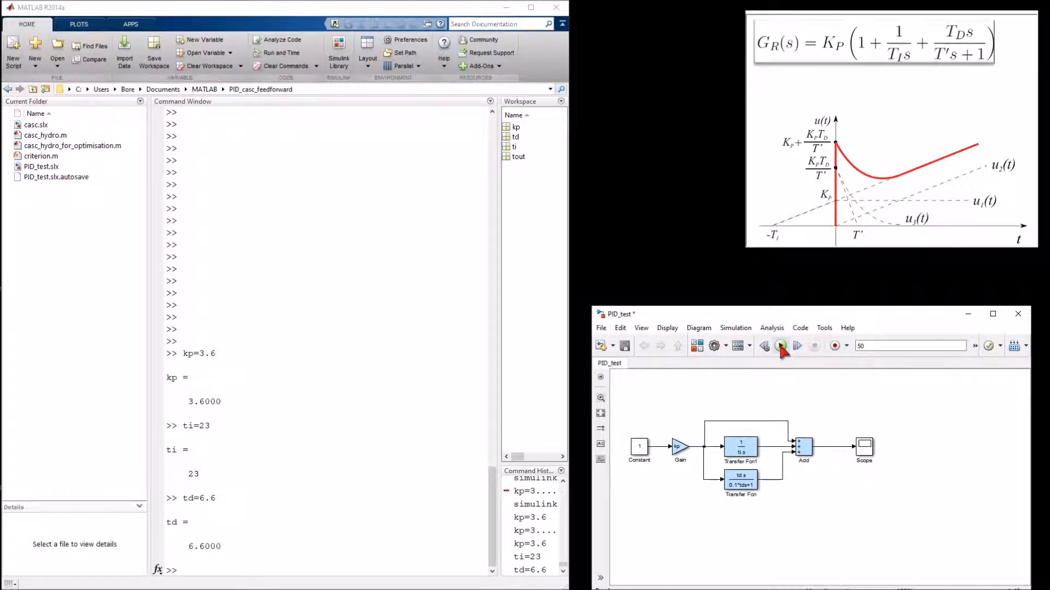
Step: Open the Scope, autoscale its axes and enlarge the Scope window to view the controller output
left_click(864, 445)
double_click(865, 447)
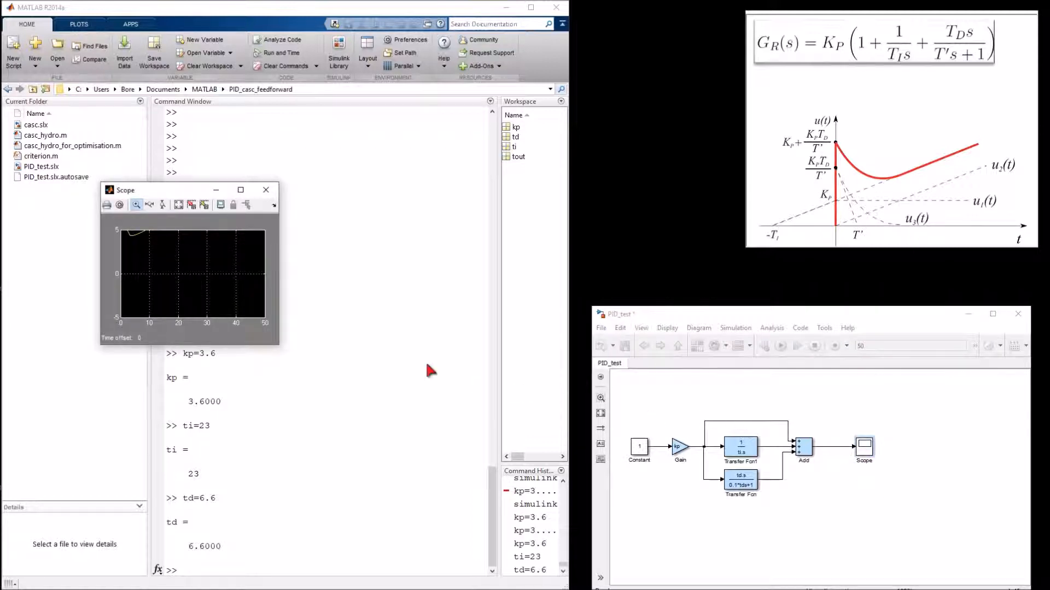
left_click(179, 208)
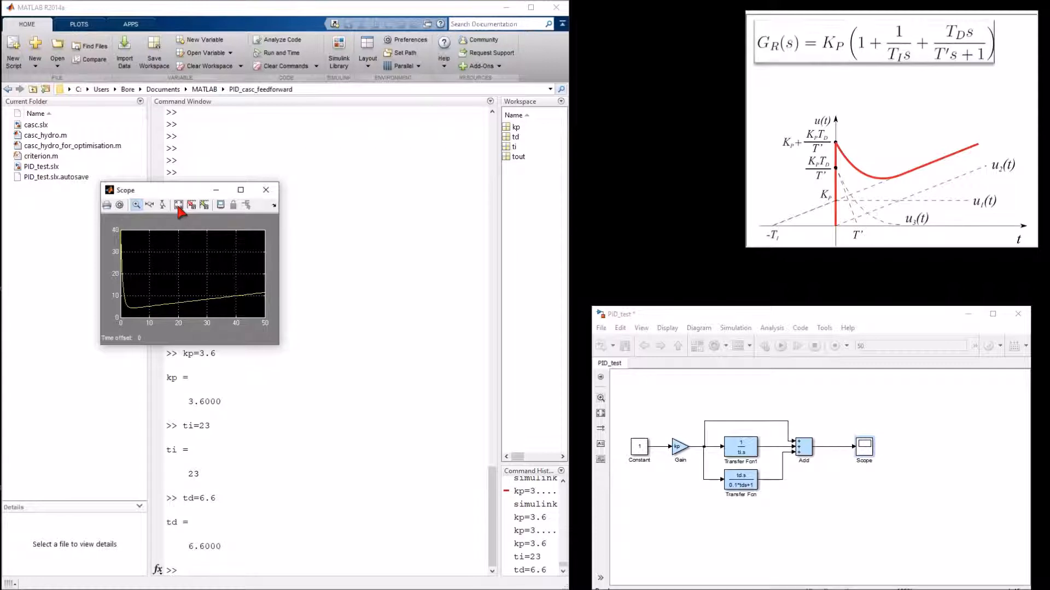
left_click_drag(278, 344, 420, 503)
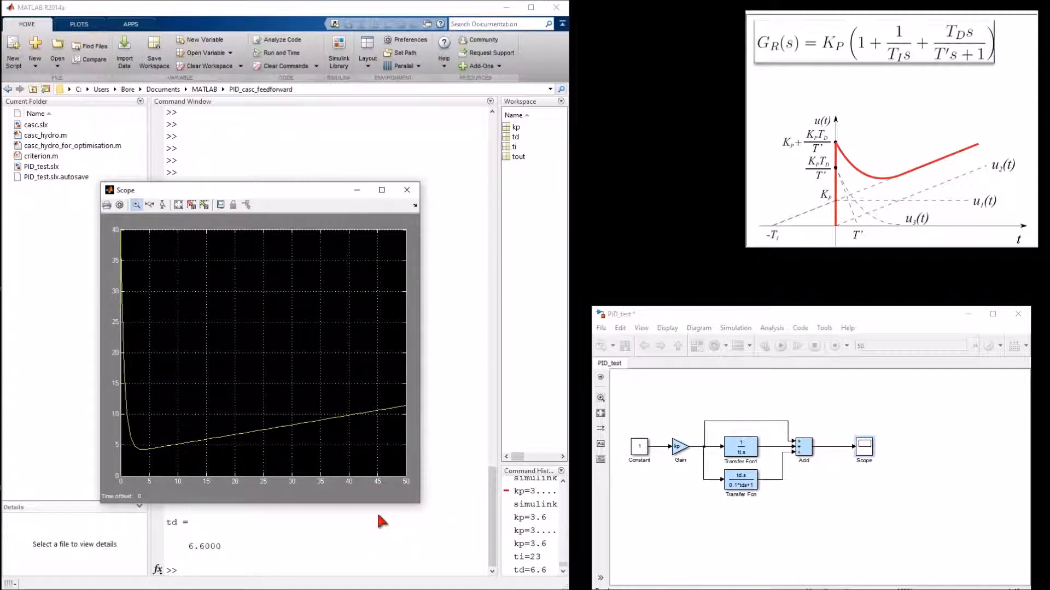